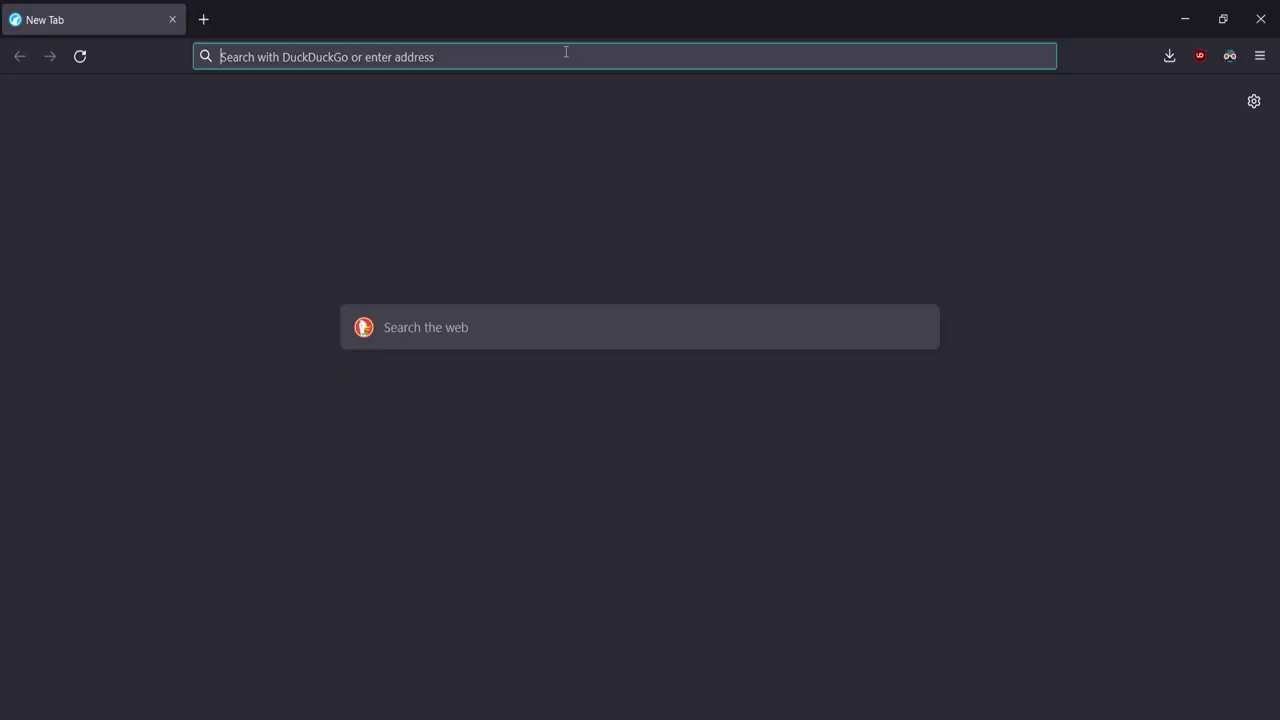
- Browse umbrel.com full screen to the 'Install umbrelOS on x86 systems' guide via umbrelOS install options
{"action": "type", "text": "umbrel.com"}
{"action": "key", "text": "Return"}
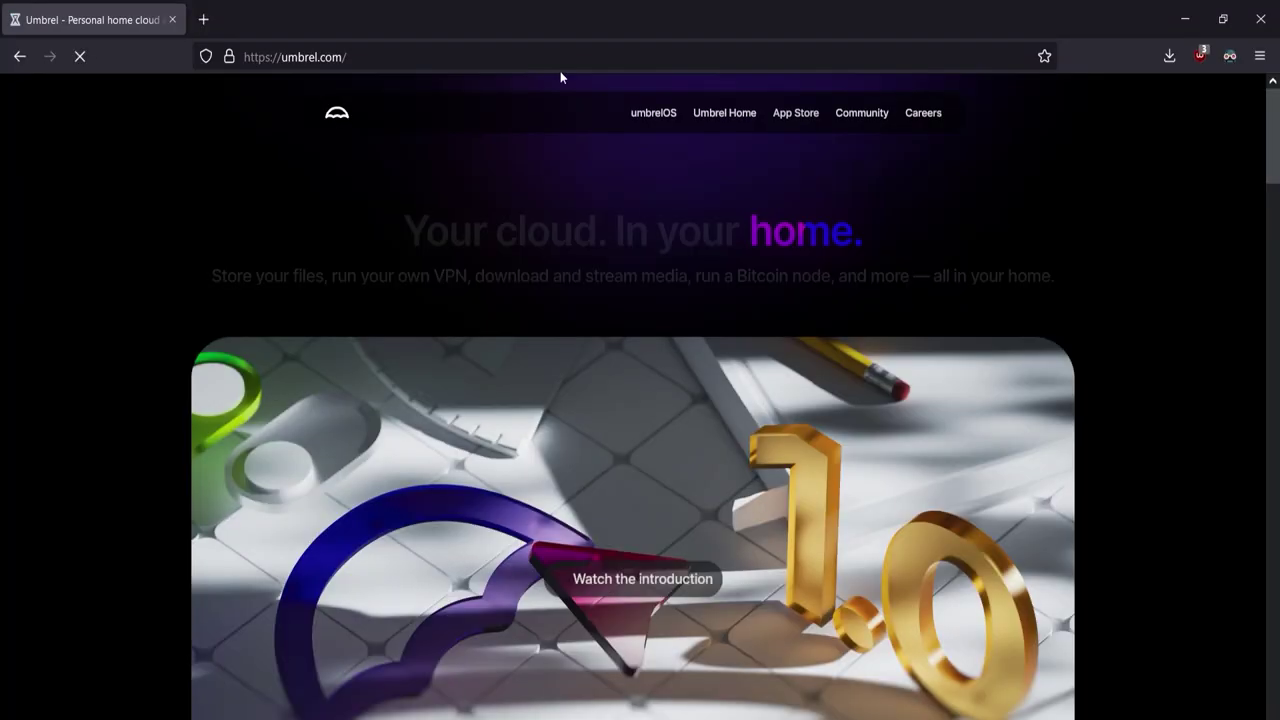
{"action": "key", "text": "F11"}
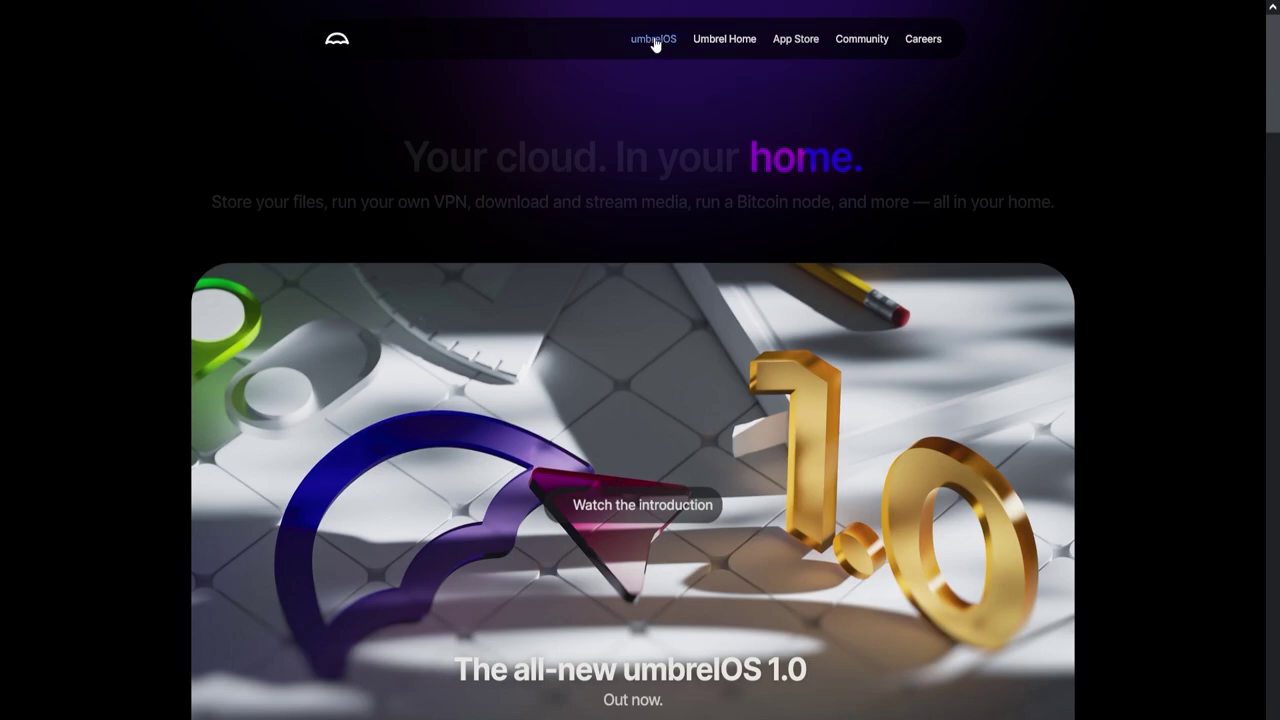
{"action": "left_click", "coordinate": [654, 40]}
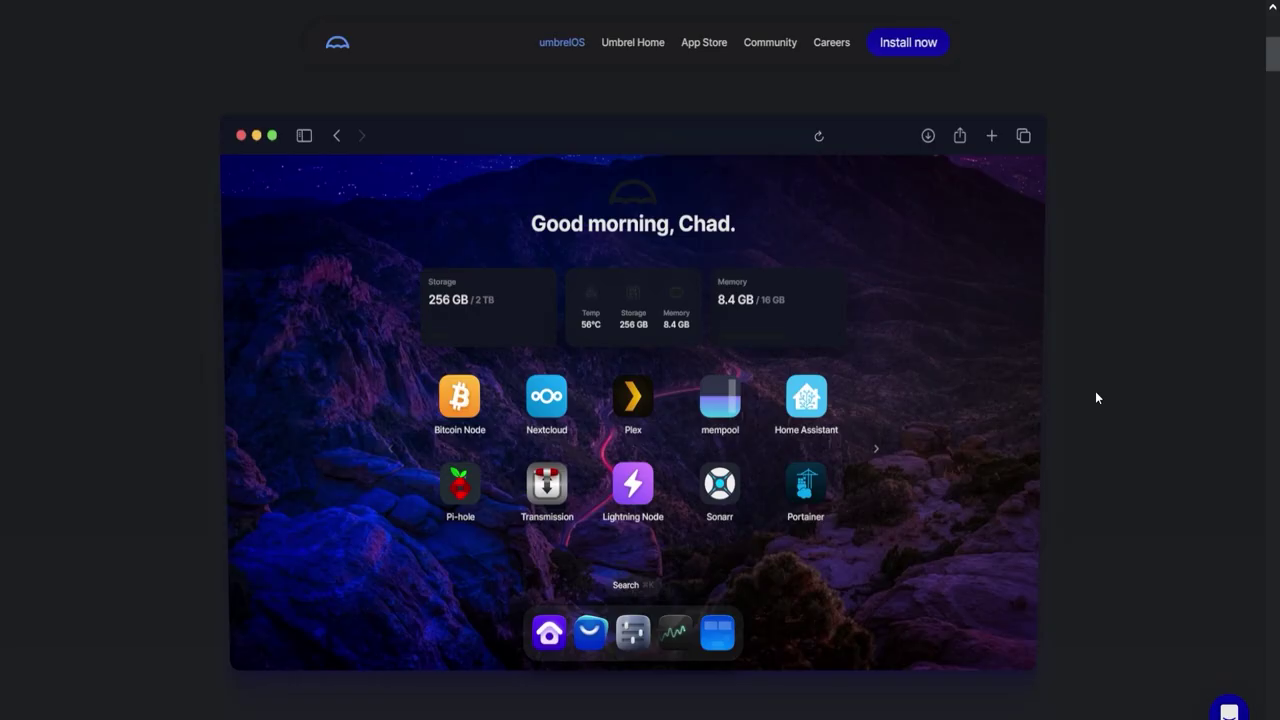
{"action": "left_click", "coordinate": [906, 42]}
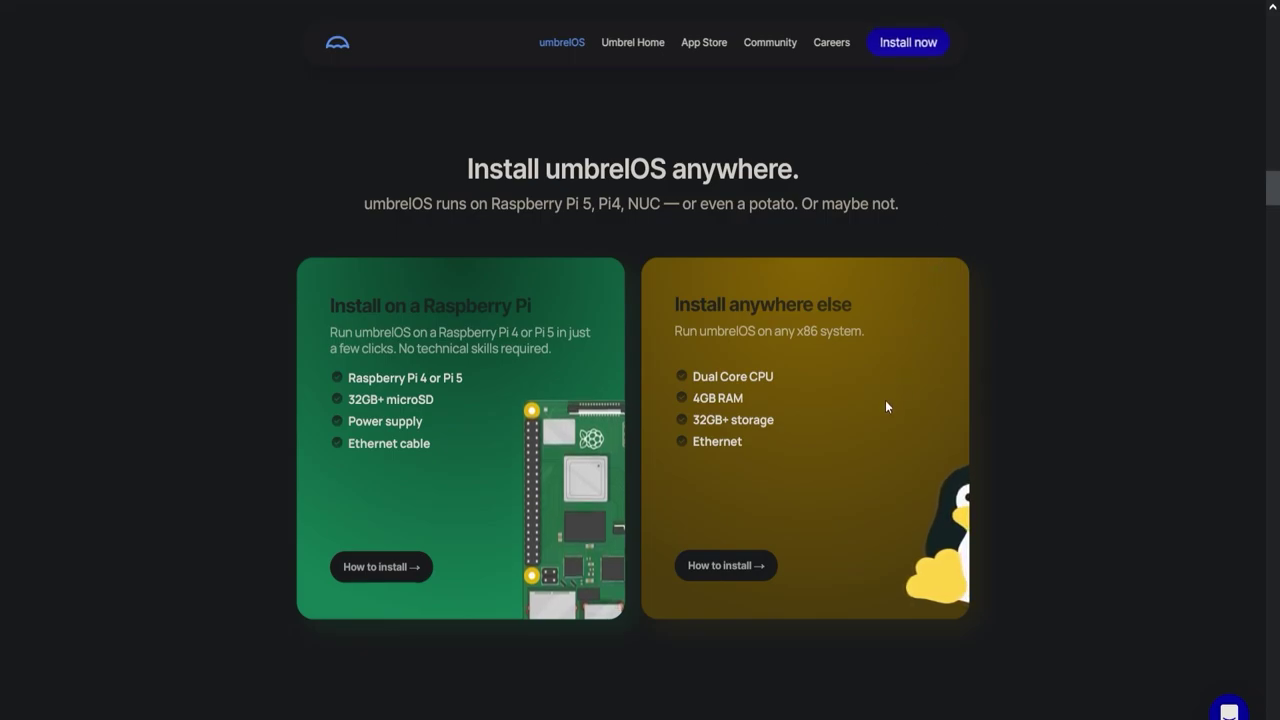
{"action": "left_click", "coordinate": [731, 564]}
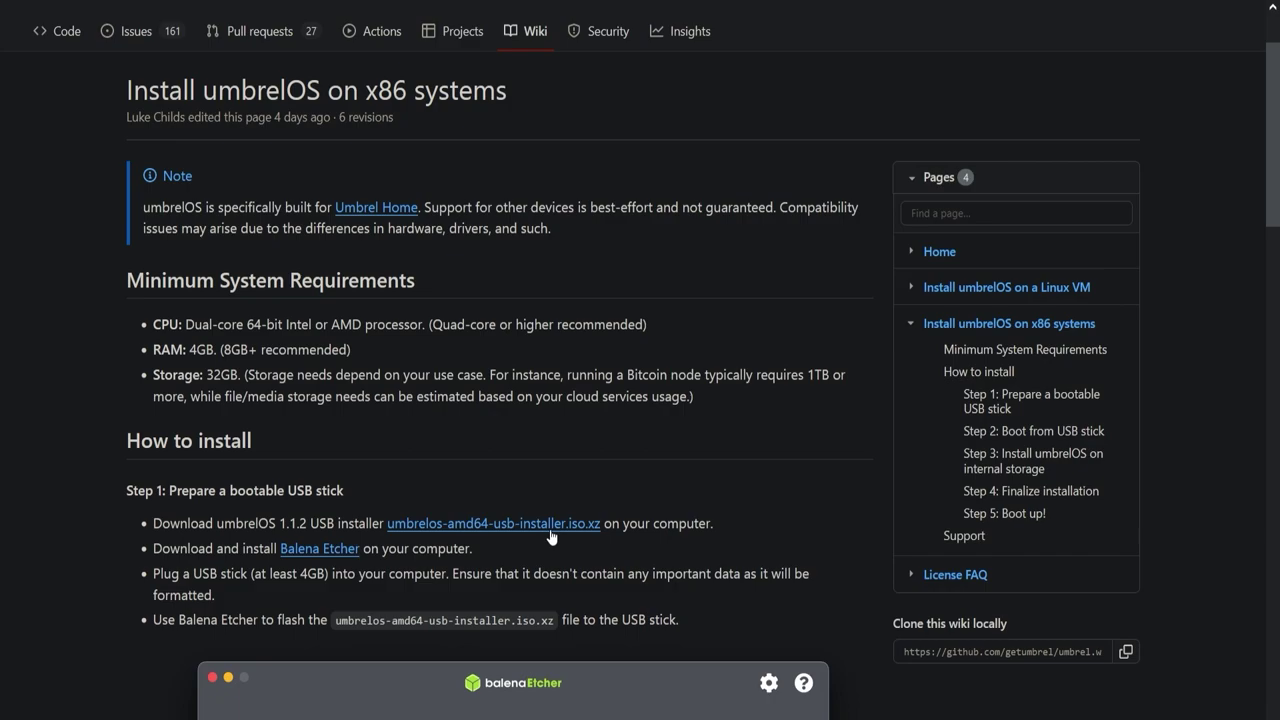
- Follow the guide's Step 1 Balena Etcher link to the Etcher download page
{"action": "left_click", "coordinate": [321, 550]}
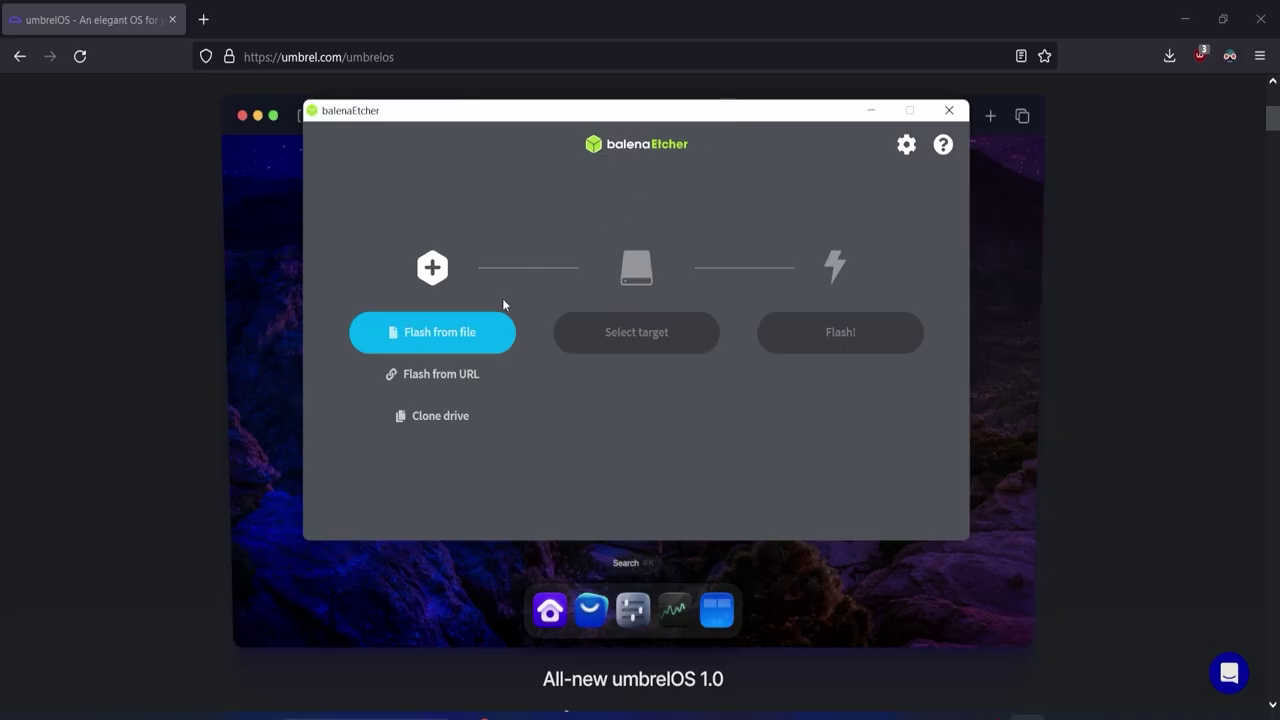
- Flash umbrelos-amd64-usb-installer.iso.xz onto the 250 GB Netac drive, accepting the large-drive warning
{"action": "left_click", "coordinate": [466, 331]}
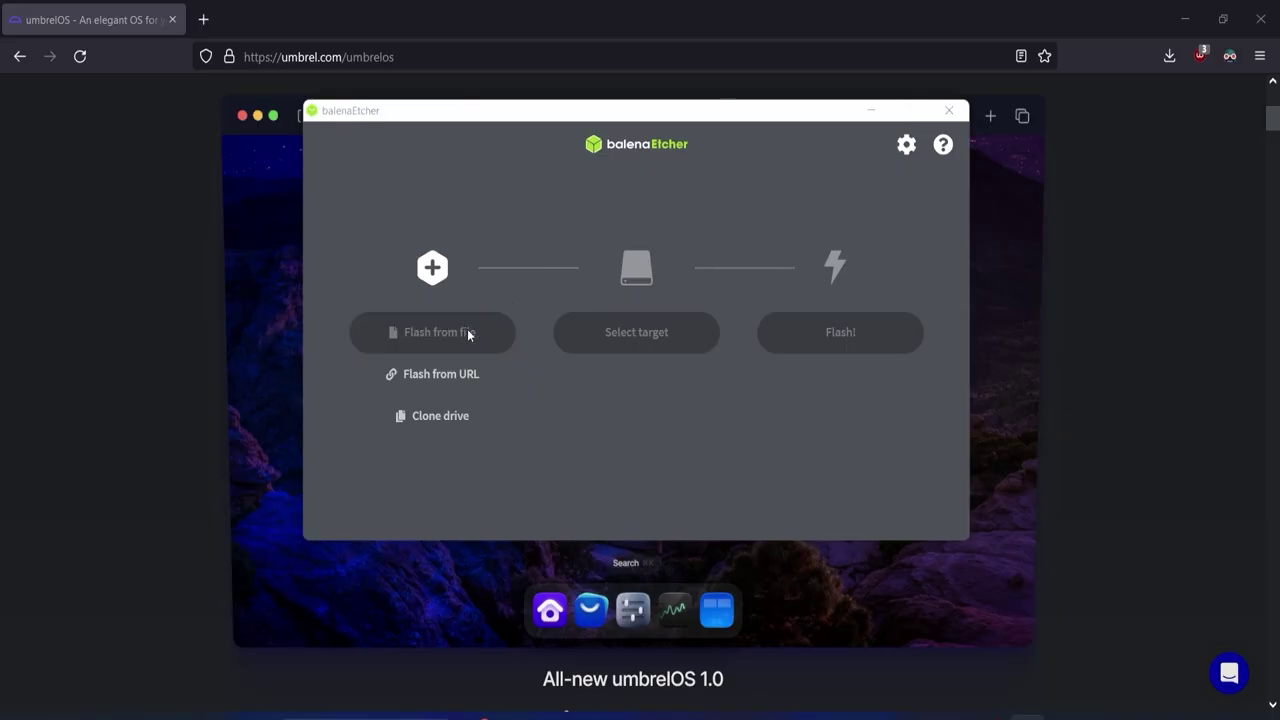
{"action": "left_click", "coordinate": [730, 270]}
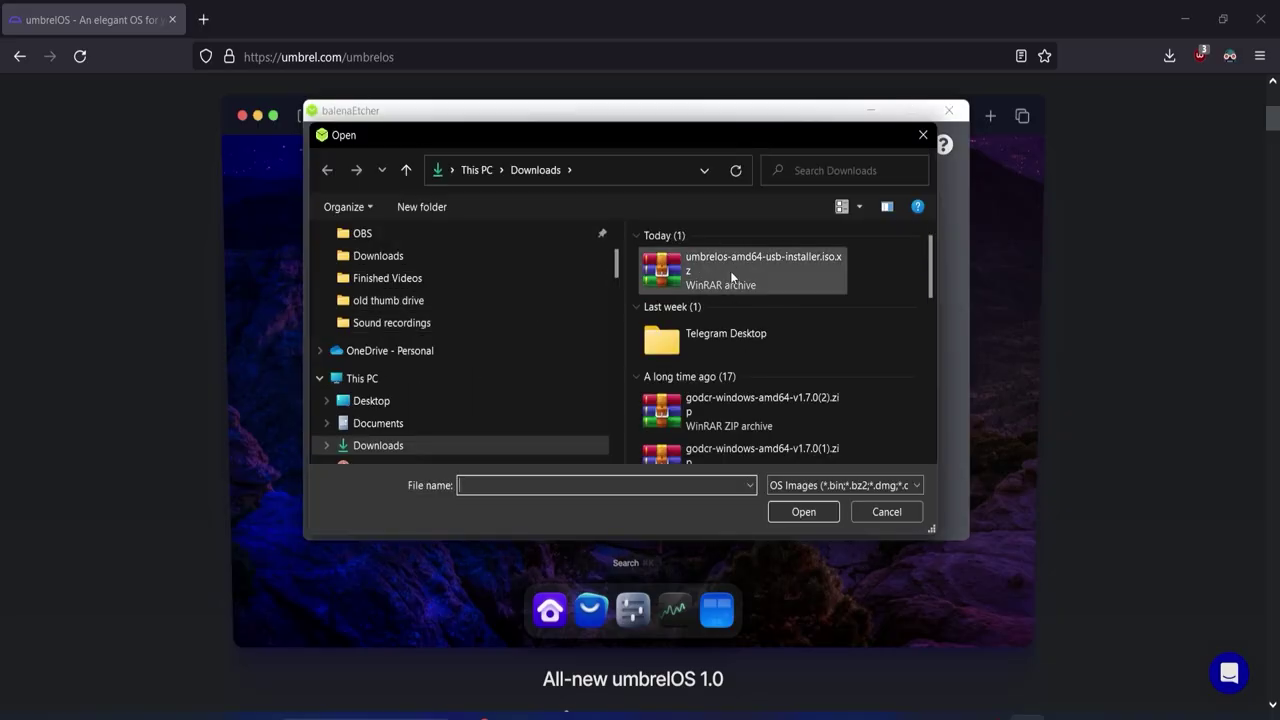
{"action": "double_click", "coordinate": [730, 270]}
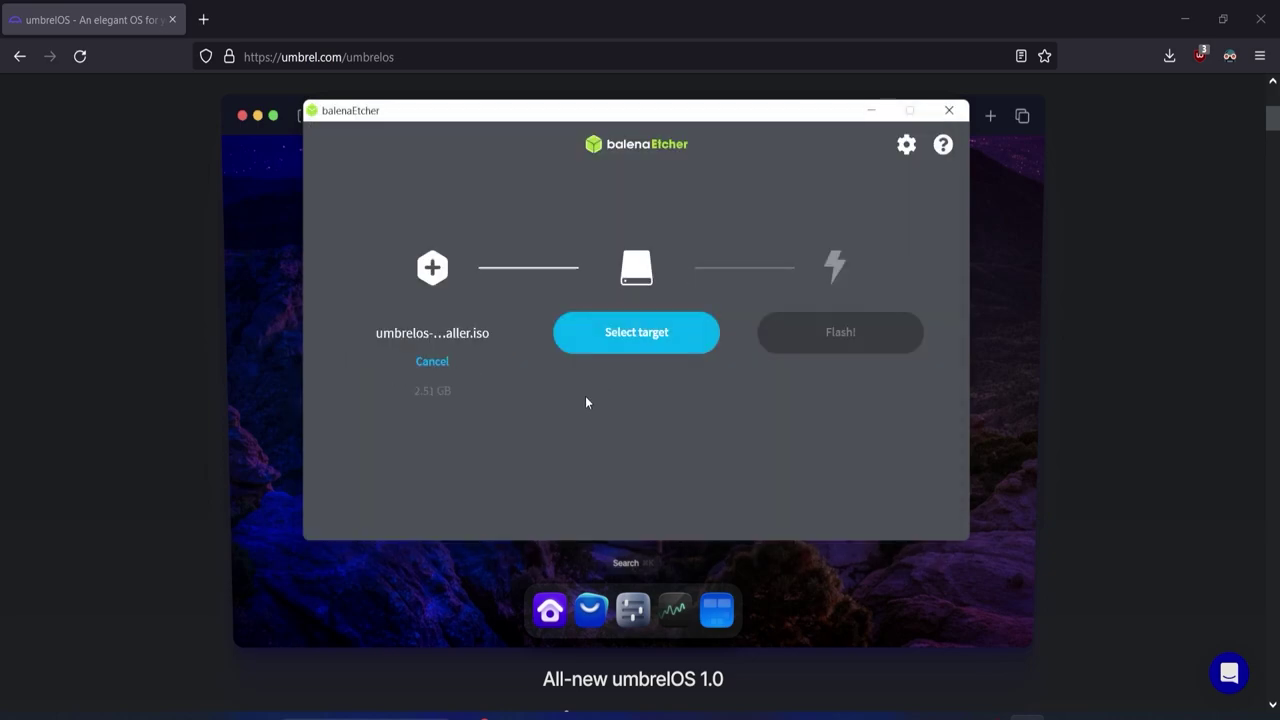
{"action": "left_click", "coordinate": [621, 340]}
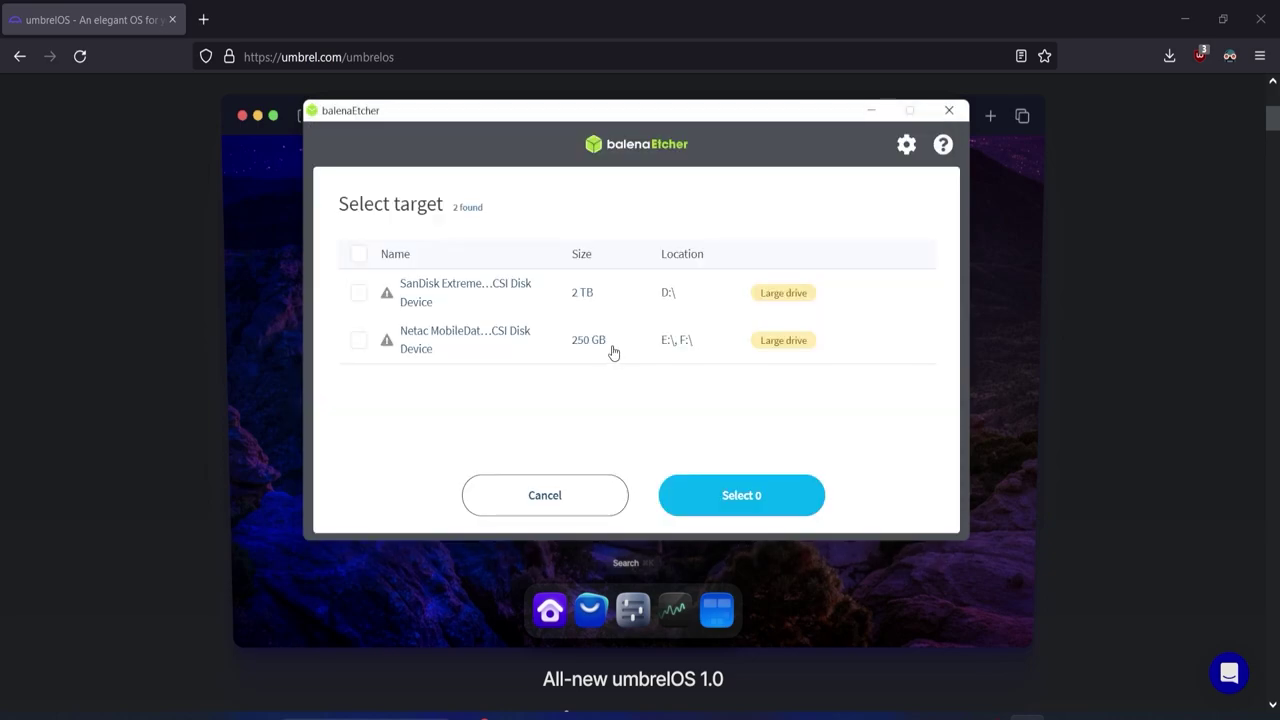
{"action": "left_click", "coordinate": [358, 342]}
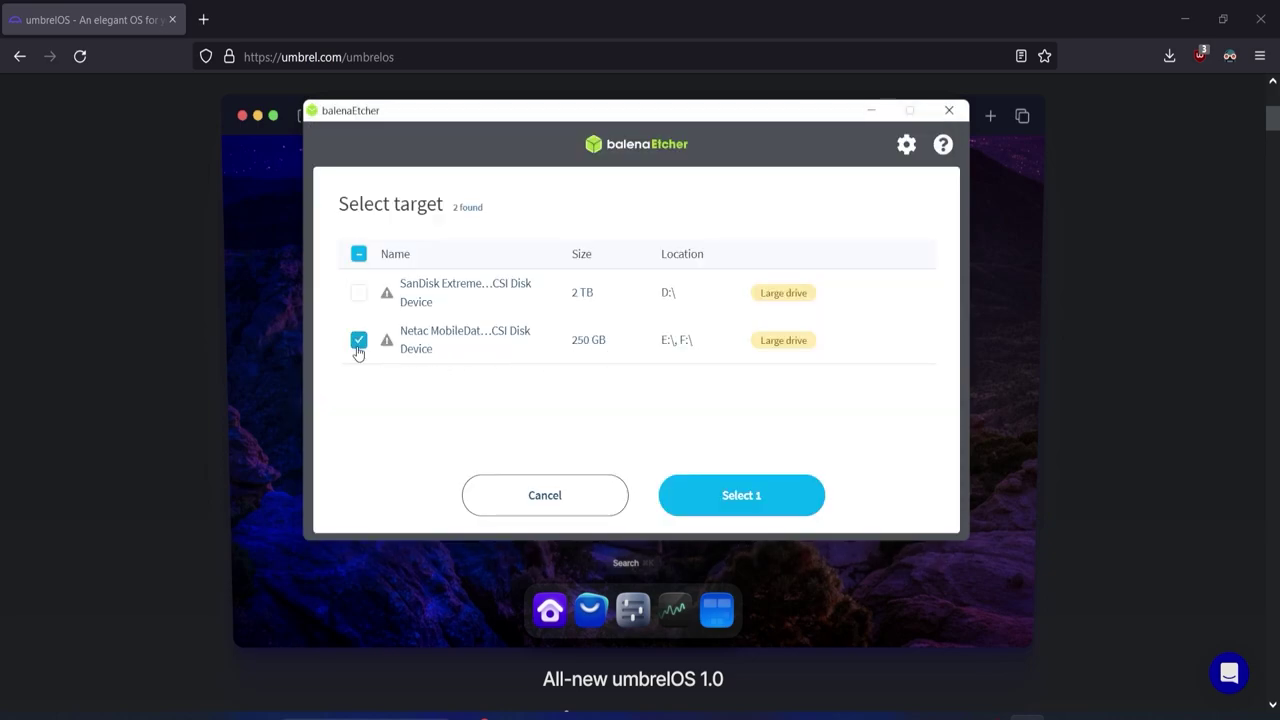
{"action": "left_click", "coordinate": [732, 495]}
{"action": "left_click", "coordinate": [830, 344]}
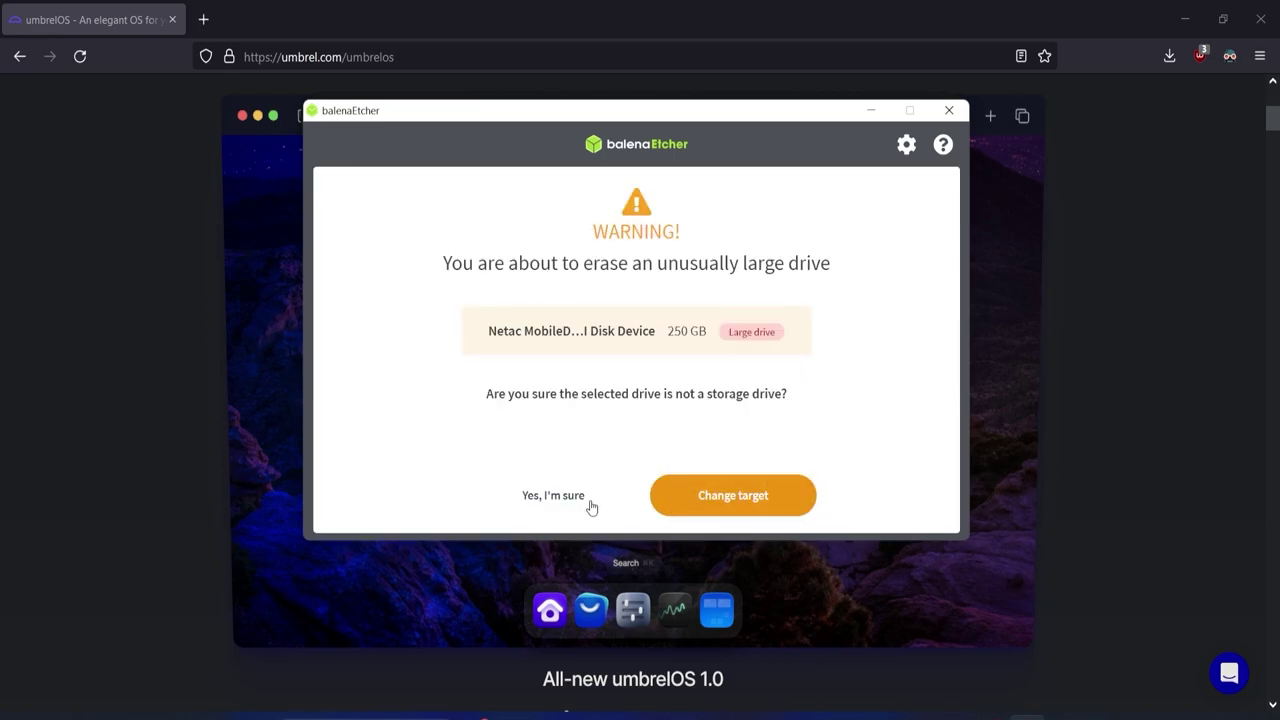
{"action": "left_click", "coordinate": [557, 497]}
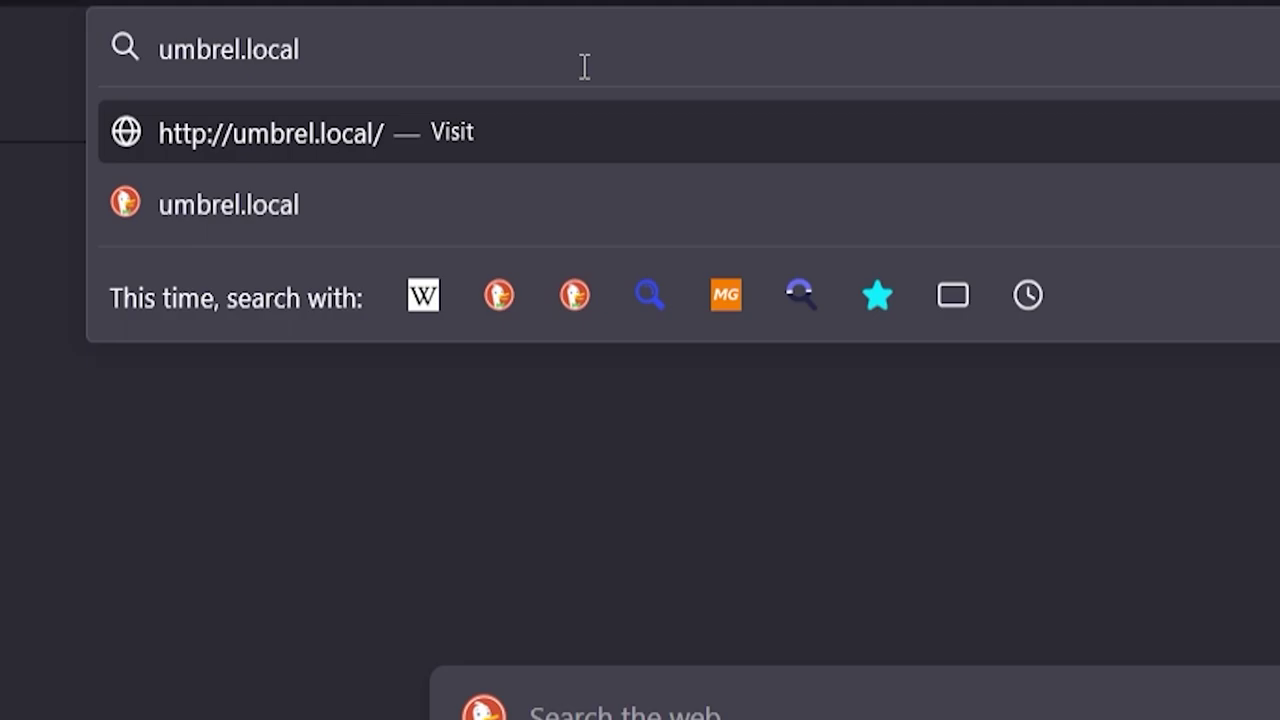
{"action": "key", "text": "Return"}
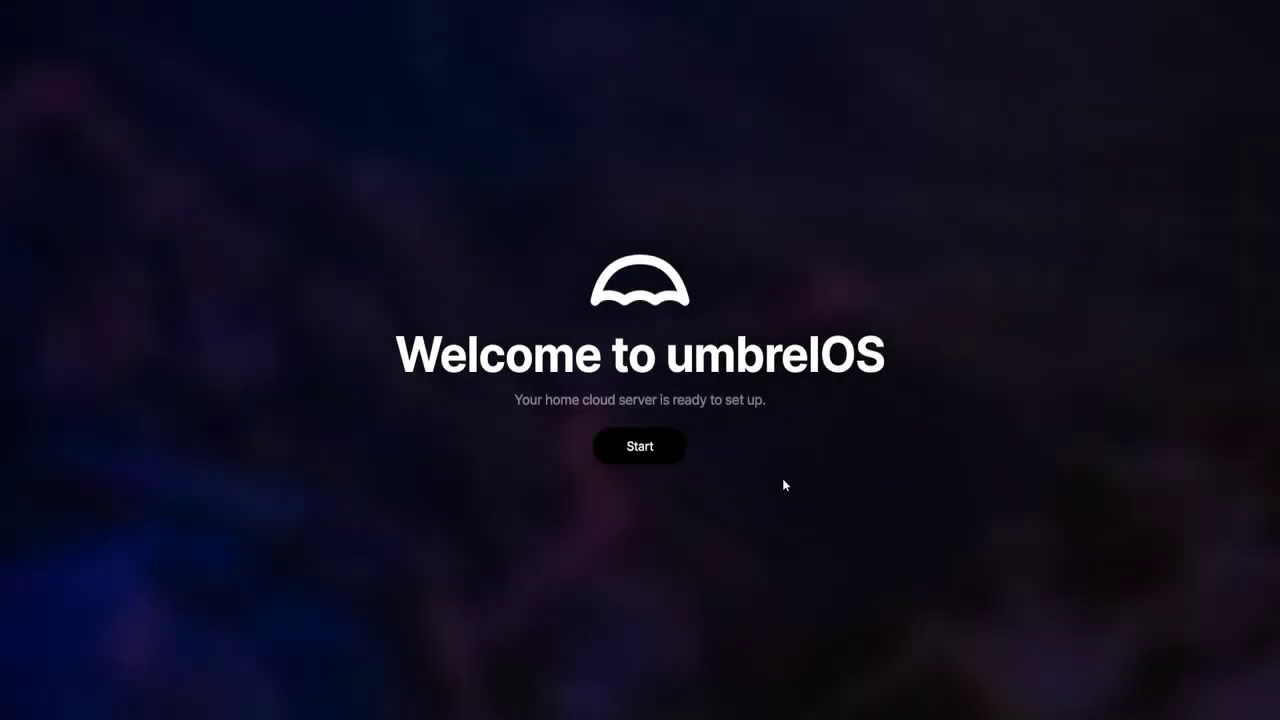
- Start setup, dismiss the insecure-login warning, create the user account, and finish onboarding
{"action": "left_click", "coordinate": [654, 457]}
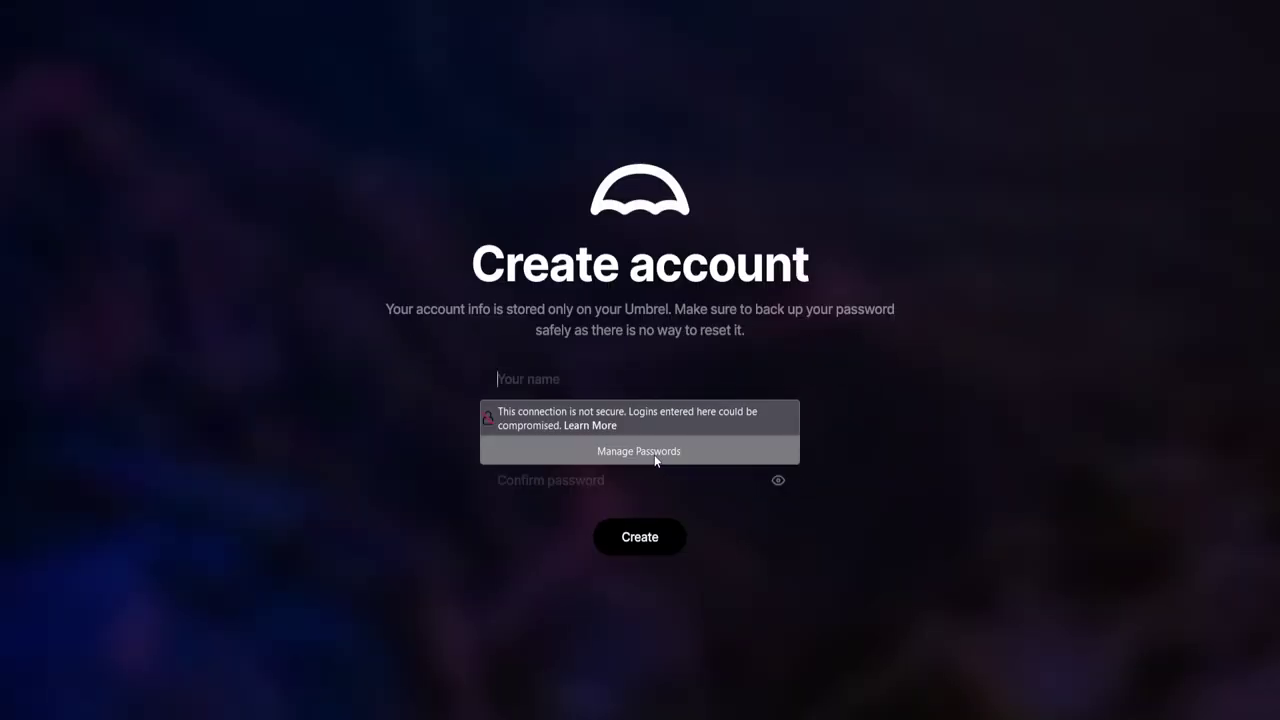
{"action": "left_click", "coordinate": [860, 505]}
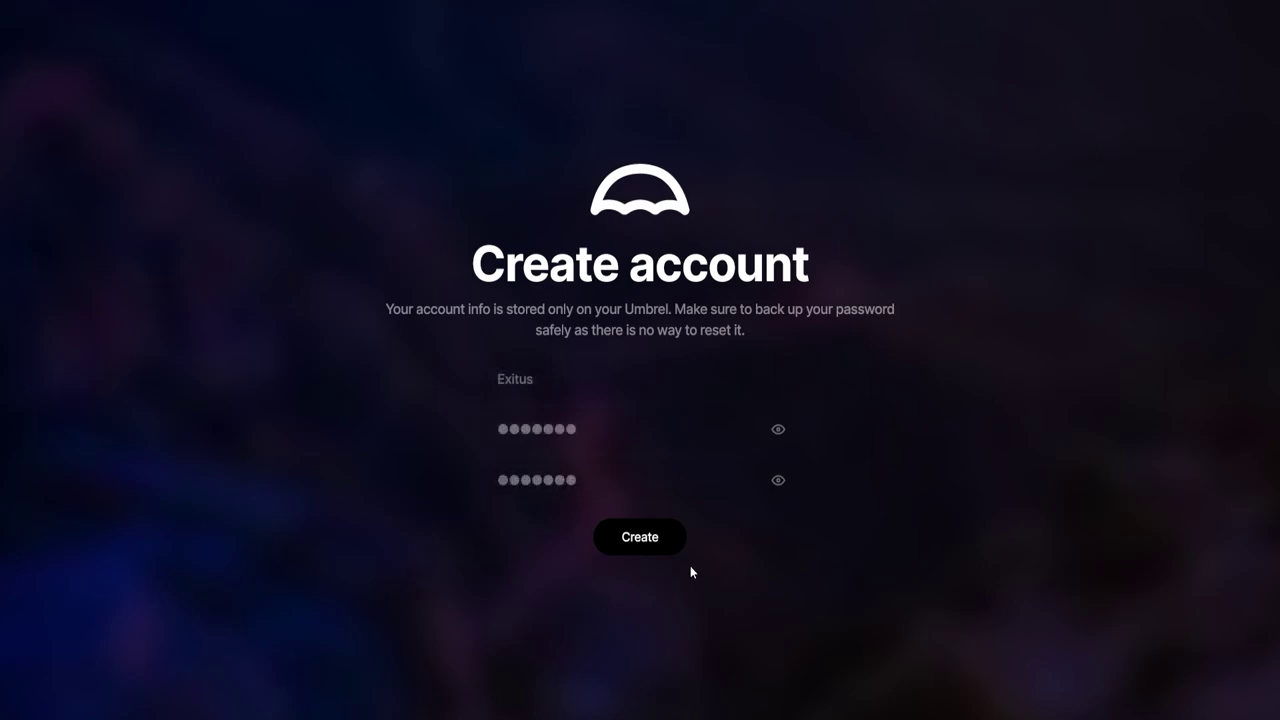
{"action": "left_click", "coordinate": [652, 542]}
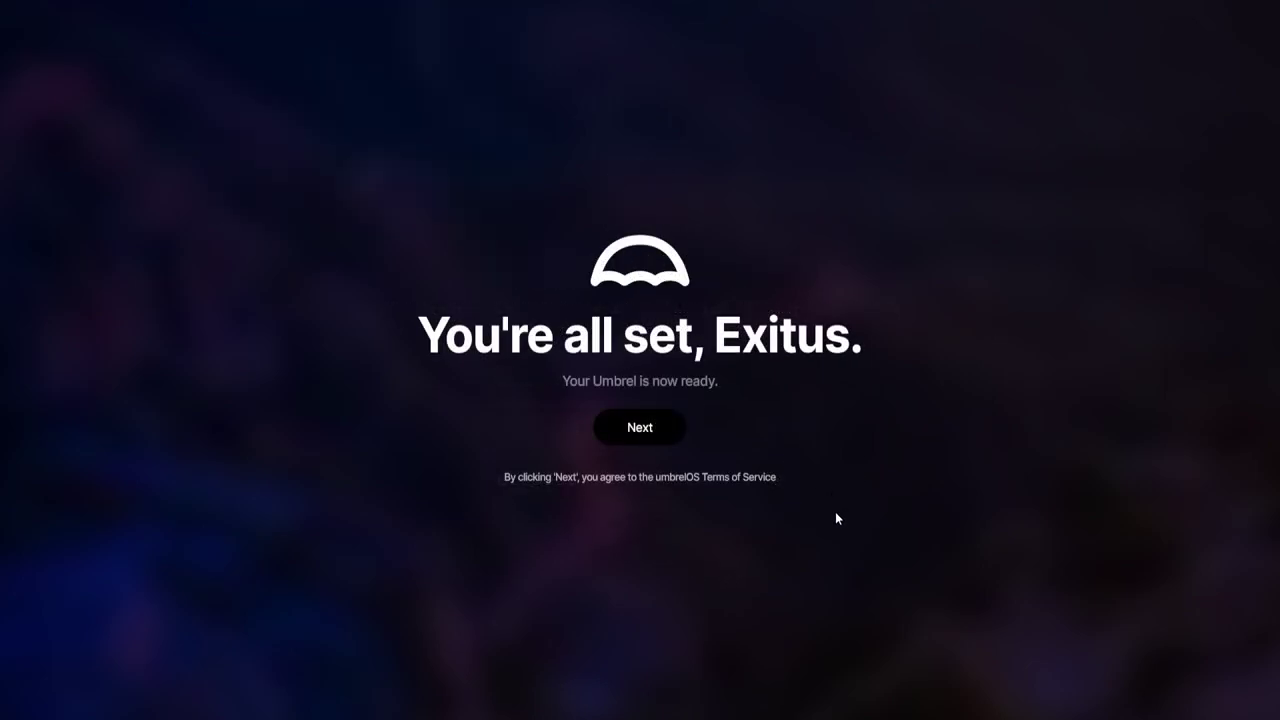
{"action": "left_click", "coordinate": [645, 428]}
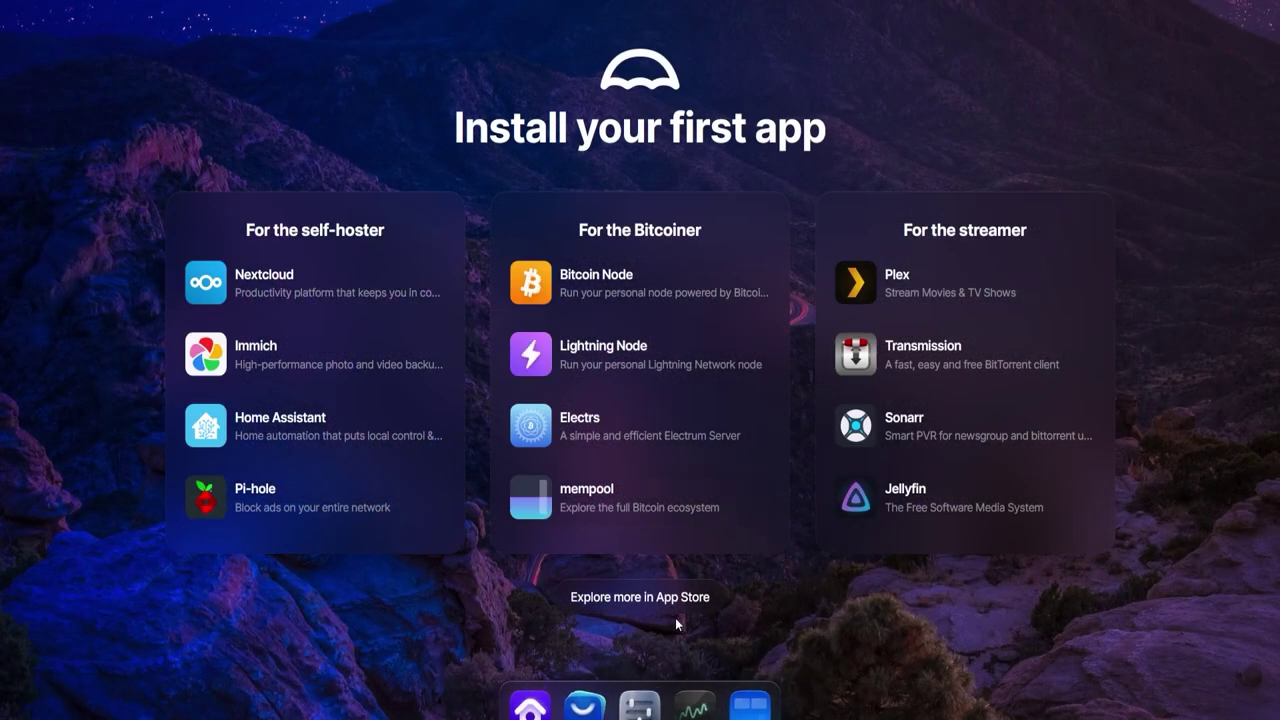
- Paste github.com/decred/umbrel-app-store into the App Store's Community App Stores and add it
{"action": "left_click", "coordinate": [660, 596]}
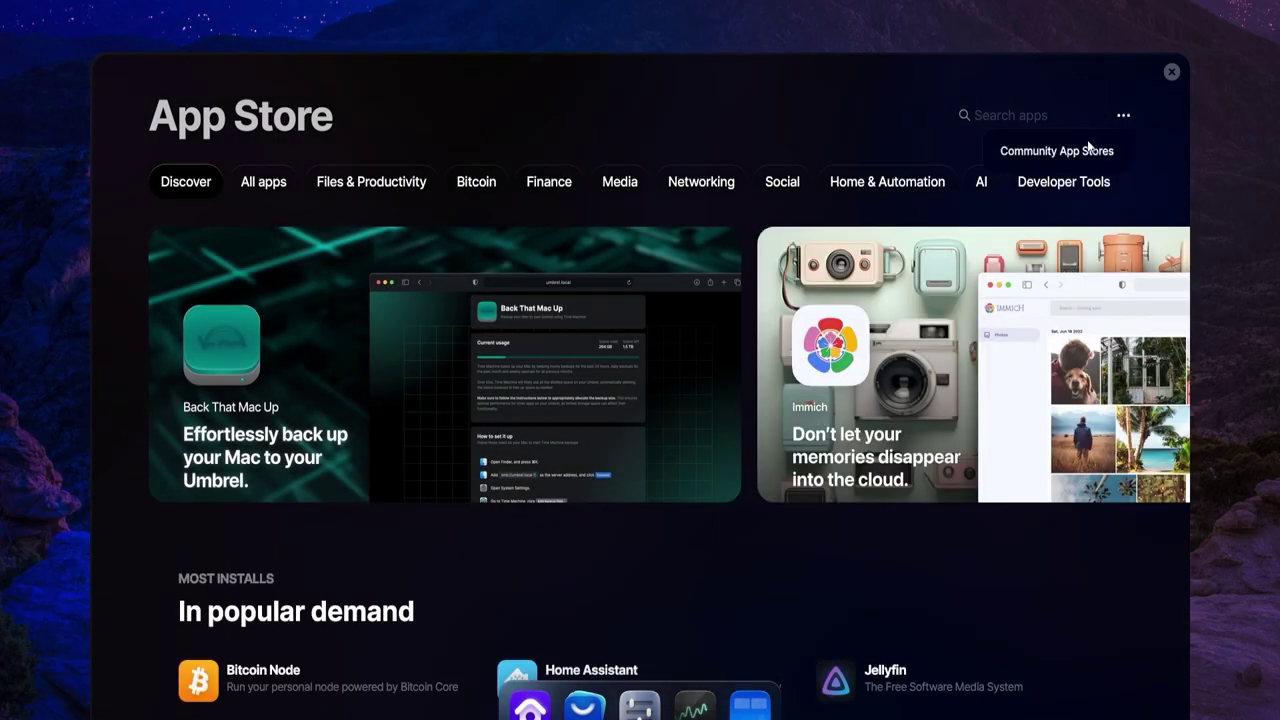
{"action": "left_click", "coordinate": [1081, 150]}
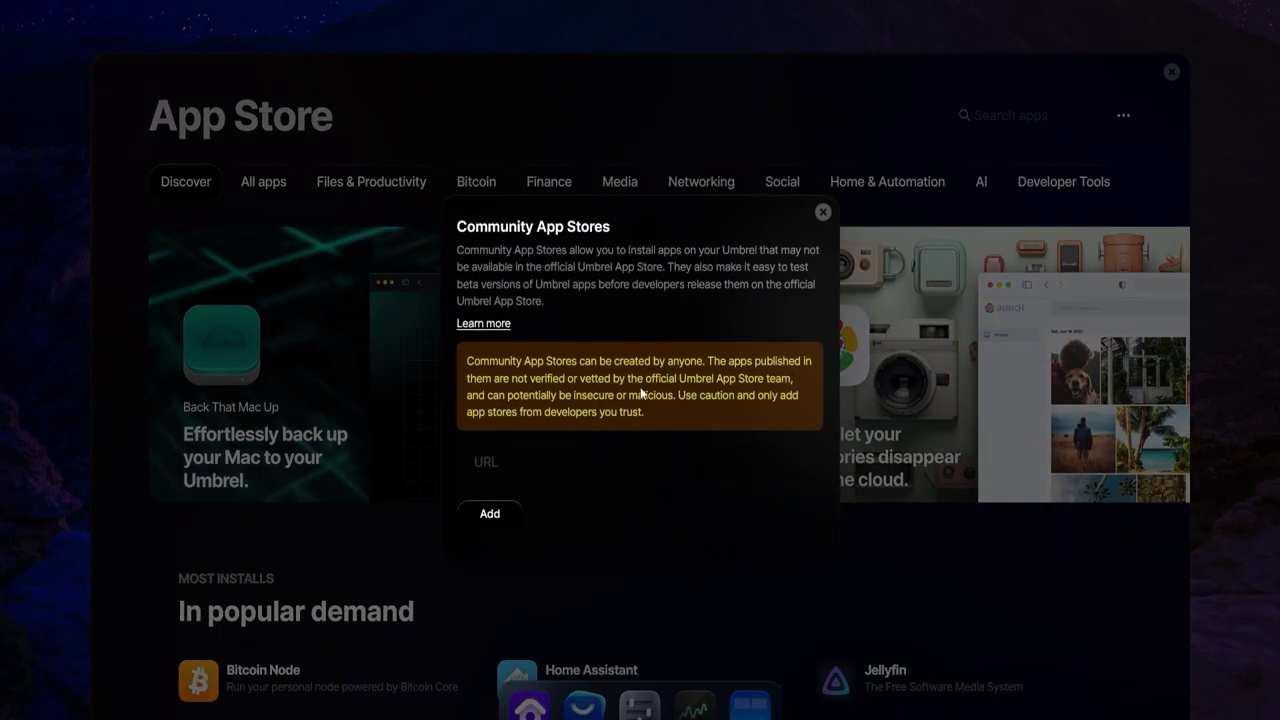
{"action": "right_click", "coordinate": [546, 468]}
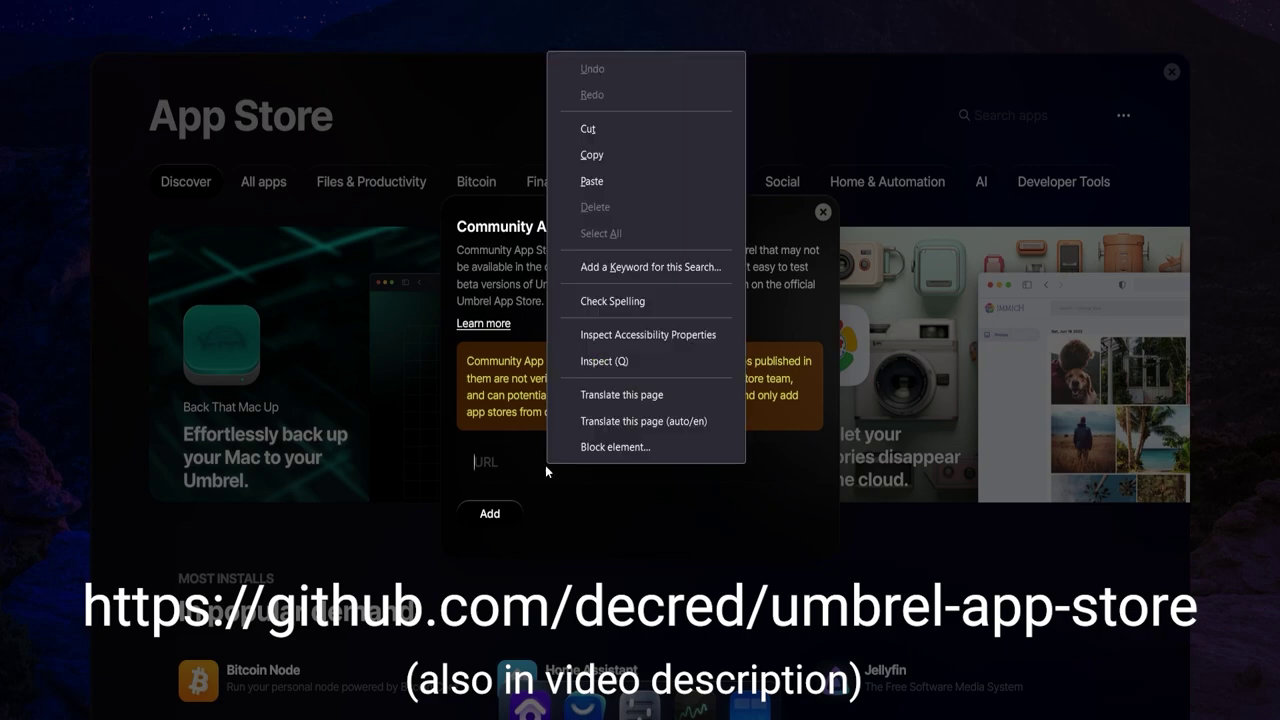
{"action": "left_click", "coordinate": [624, 181]}
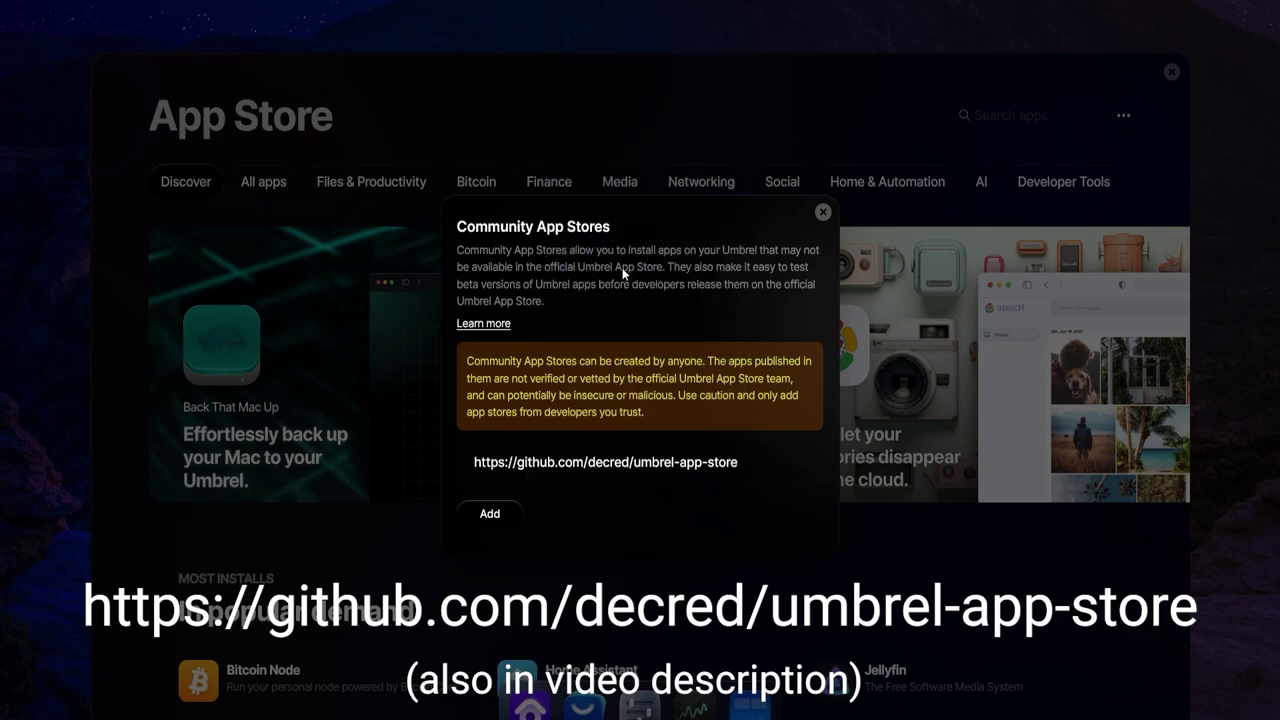
{"action": "left_click", "coordinate": [493, 516]}
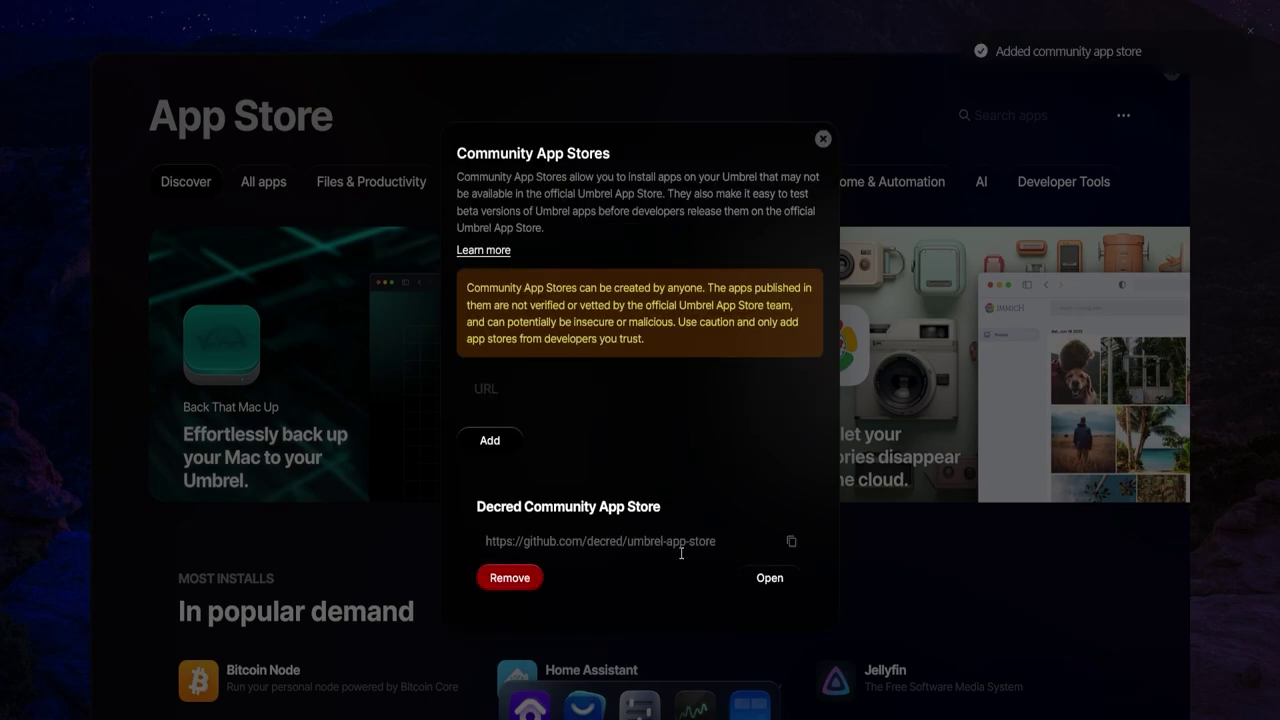
- Open the Decred community store, review the DCRDEX page, and install DCRDEX
{"action": "left_click", "coordinate": [762, 577]}
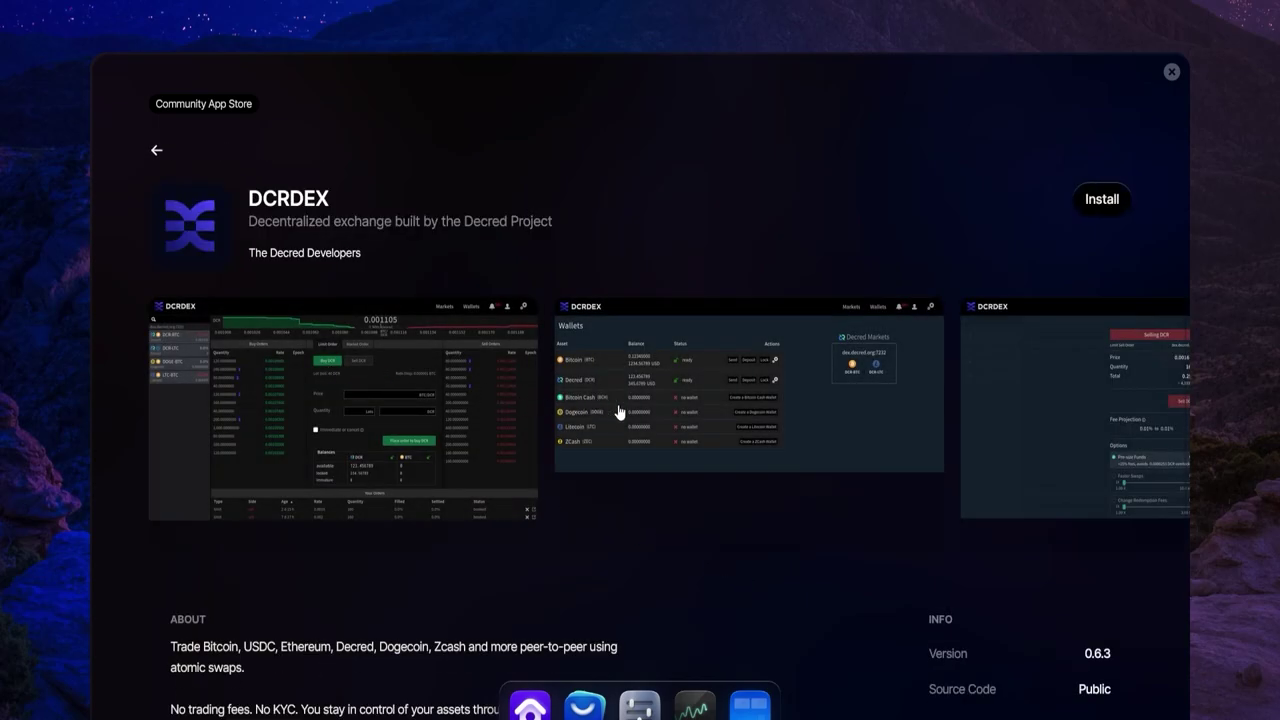
{"action": "scroll", "coordinate": [677, 437], "scroll_direction": "down", "scroll_amount": 3}
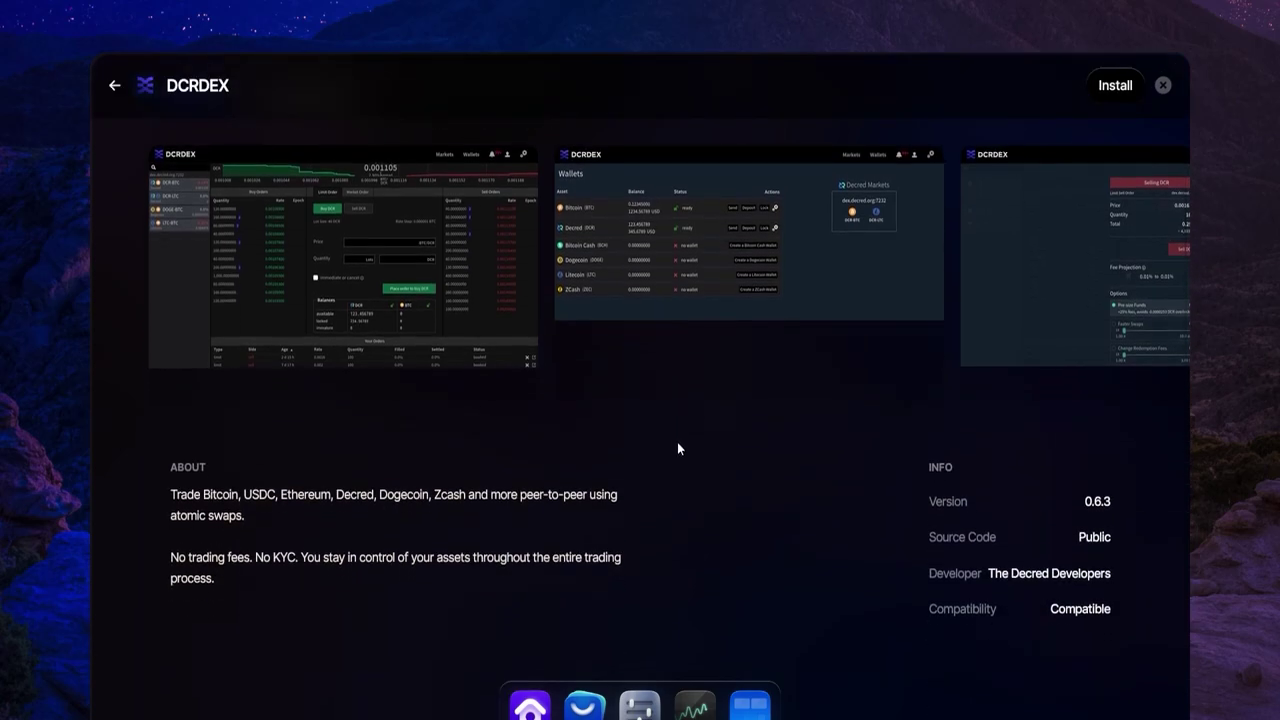
{"action": "scroll", "coordinate": [661, 514], "scroll_direction": "up", "scroll_amount": 3}
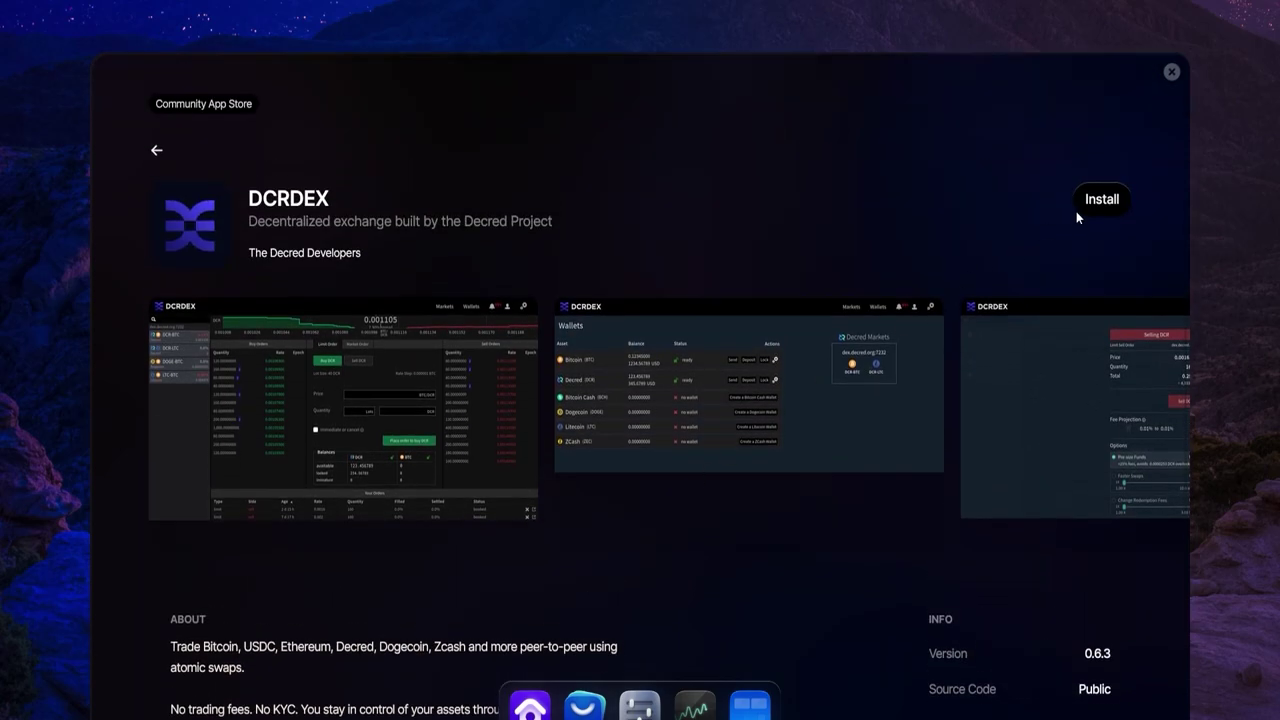
{"action": "left_click", "coordinate": [1100, 200]}
- Launch DCRDEX and import the dex.decred.org:7232 account from its saved JSON file in Settings
{"action": "left_click", "coordinate": [1100, 201]}
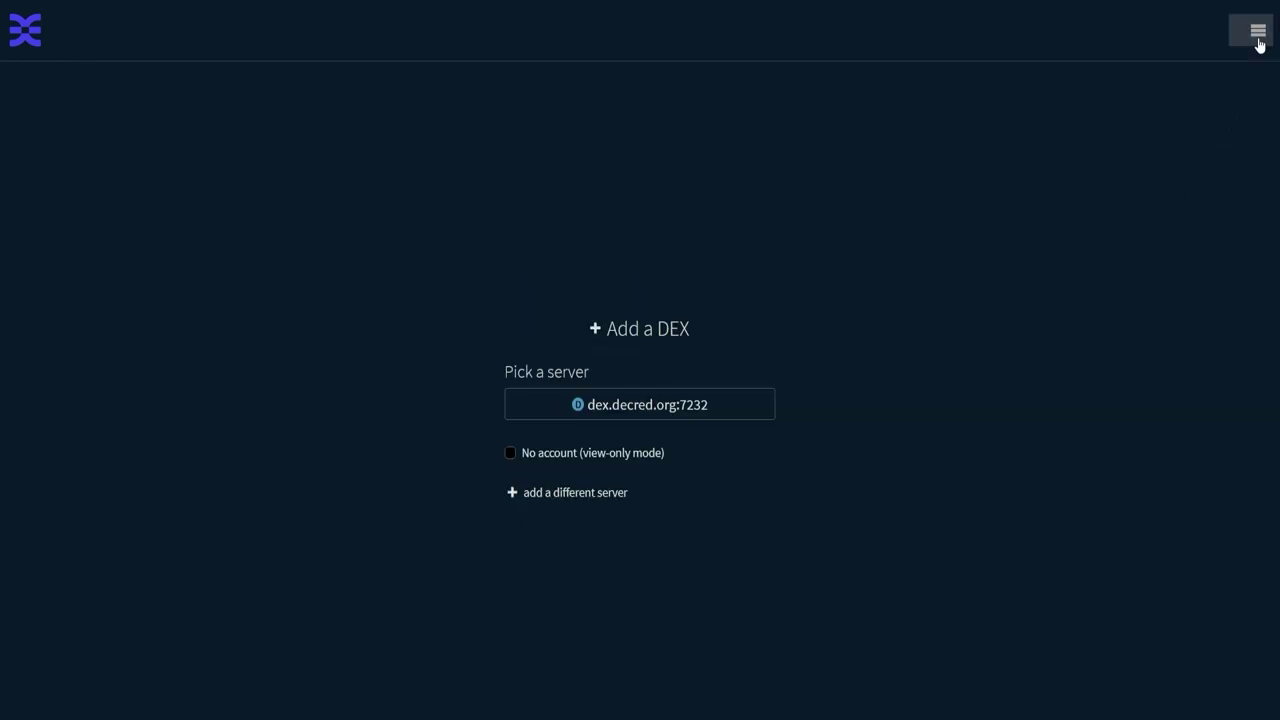
{"action": "left_click", "coordinate": [1257, 34]}
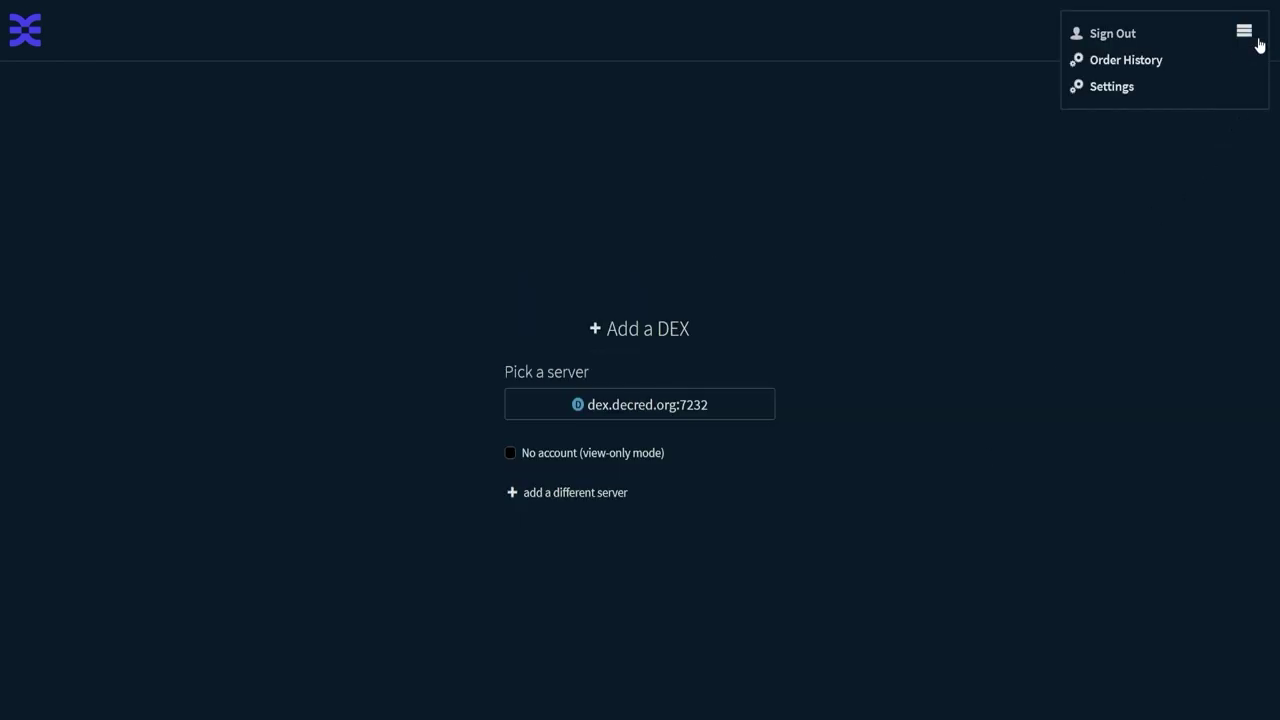
{"action": "left_click", "coordinate": [1148, 86]}
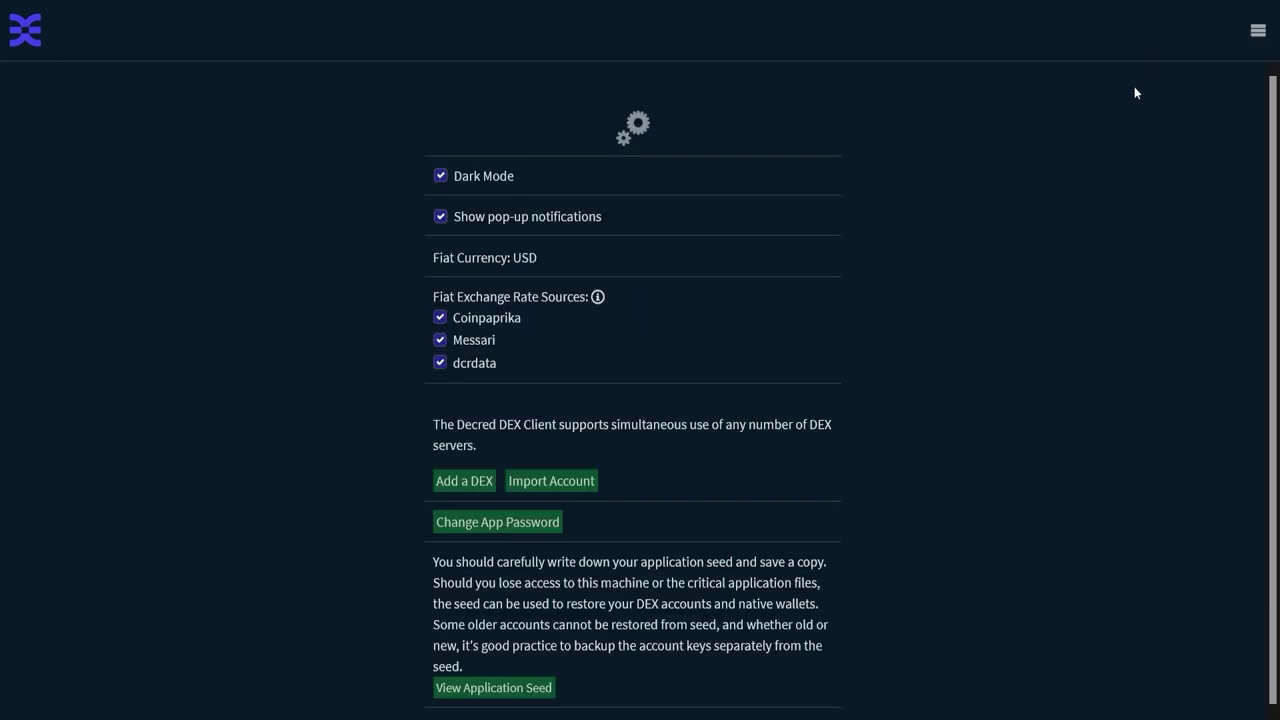
{"action": "left_click", "coordinate": [558, 480]}
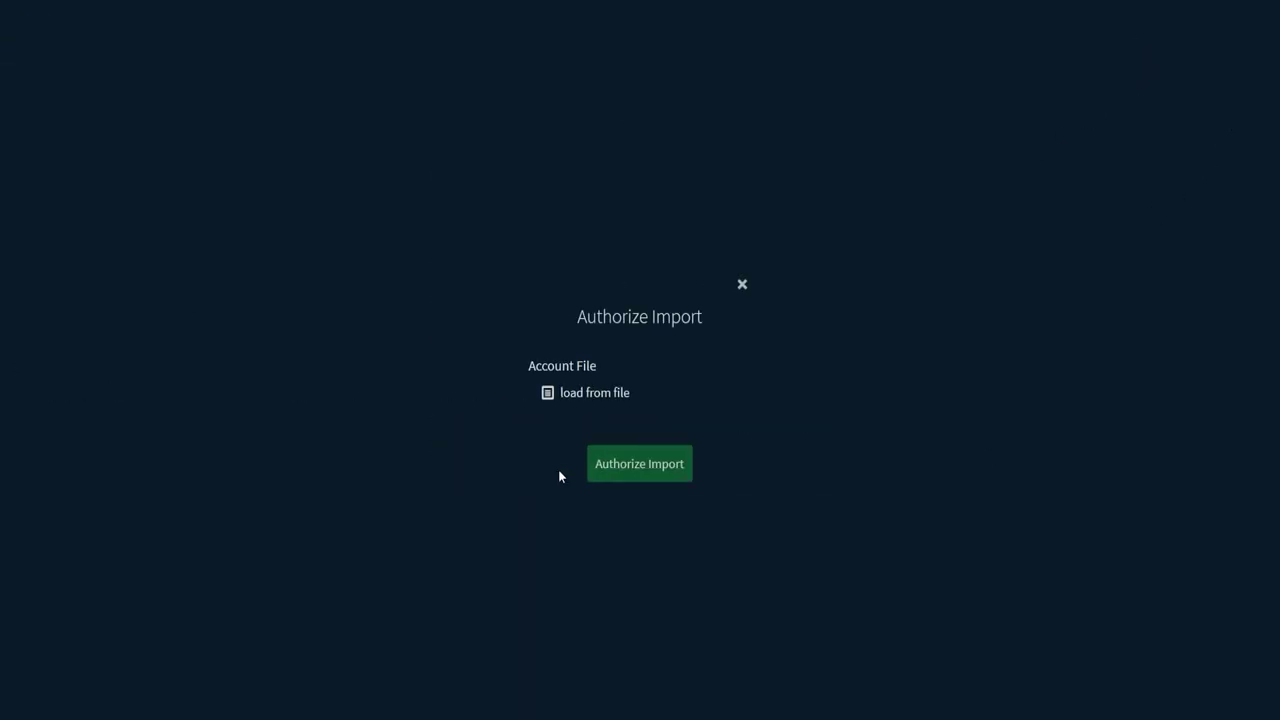
{"action": "left_click", "coordinate": [603, 401]}
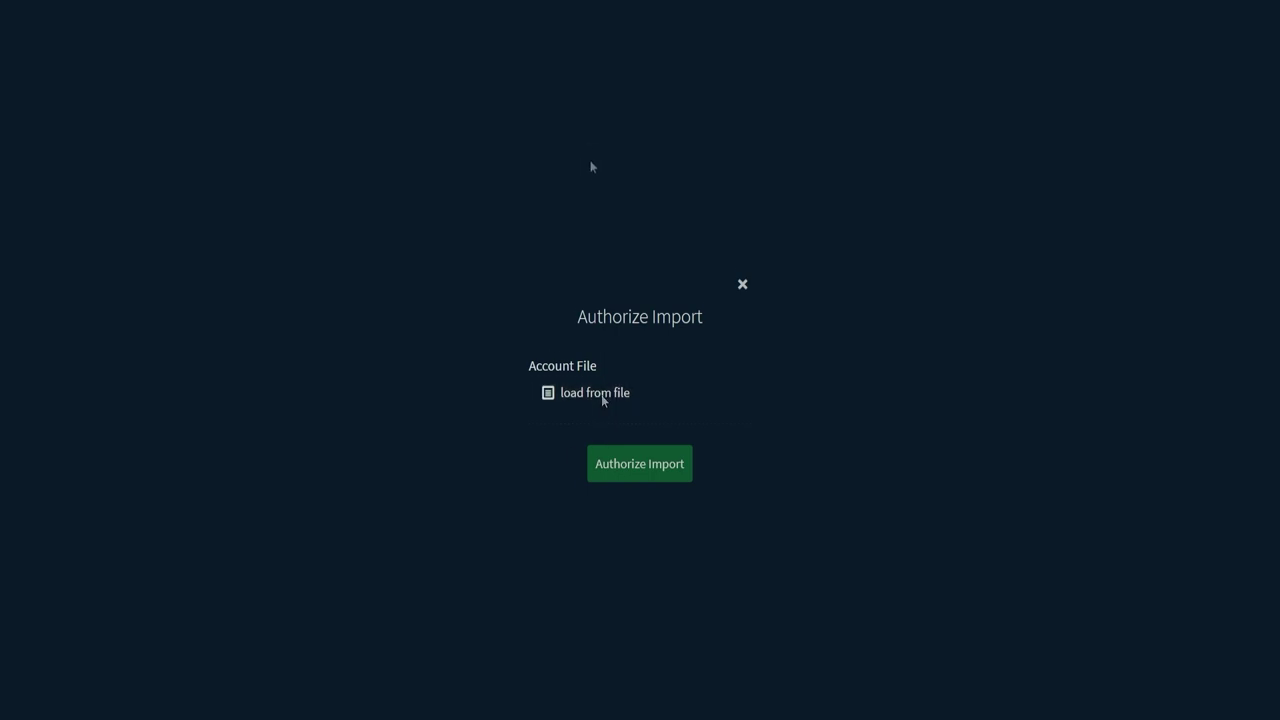
{"action": "left_click", "coordinate": [667, 476]}
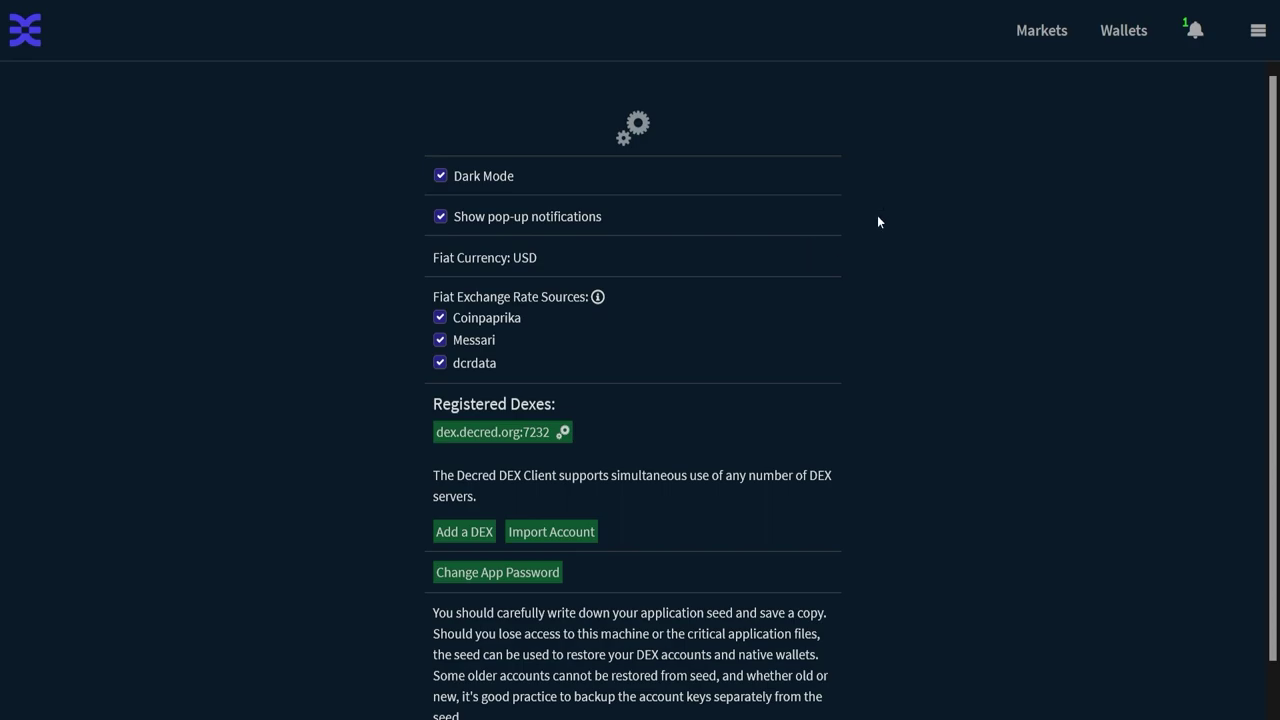
- Create a native Decred wallet from the Wallets page
{"action": "left_click", "coordinate": [1126, 43]}
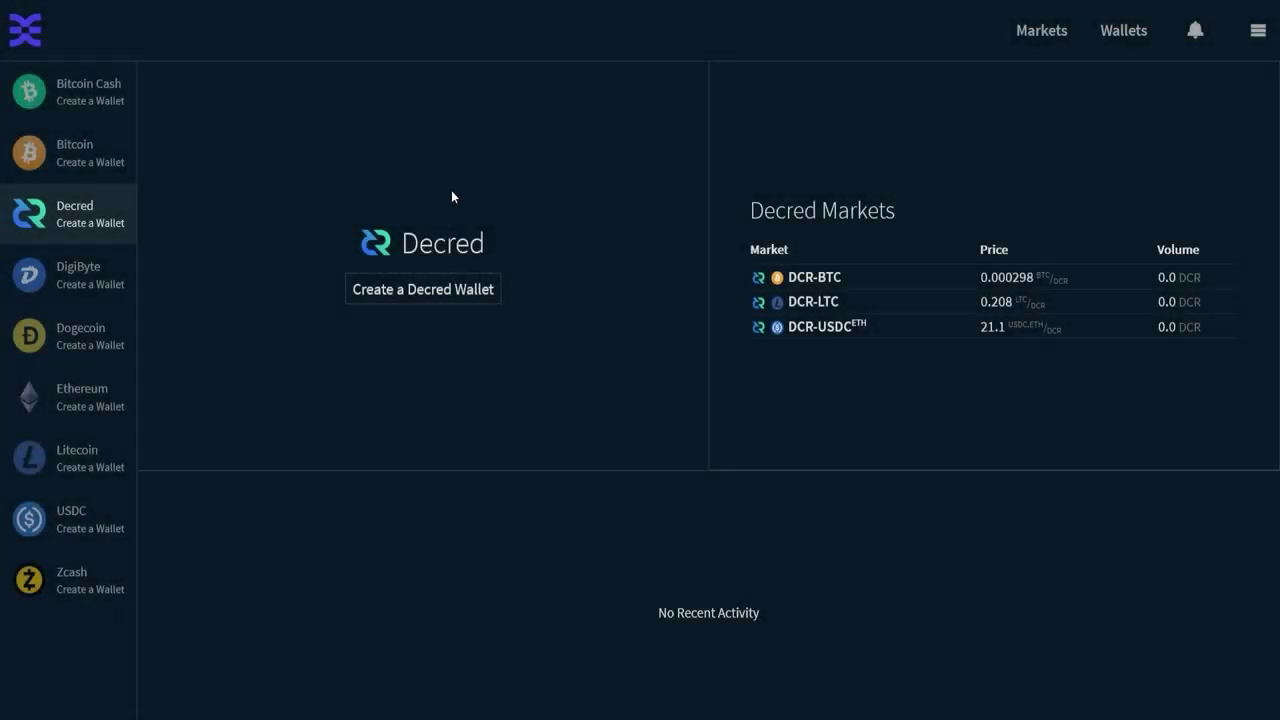
{"action": "left_click", "coordinate": [409, 288]}
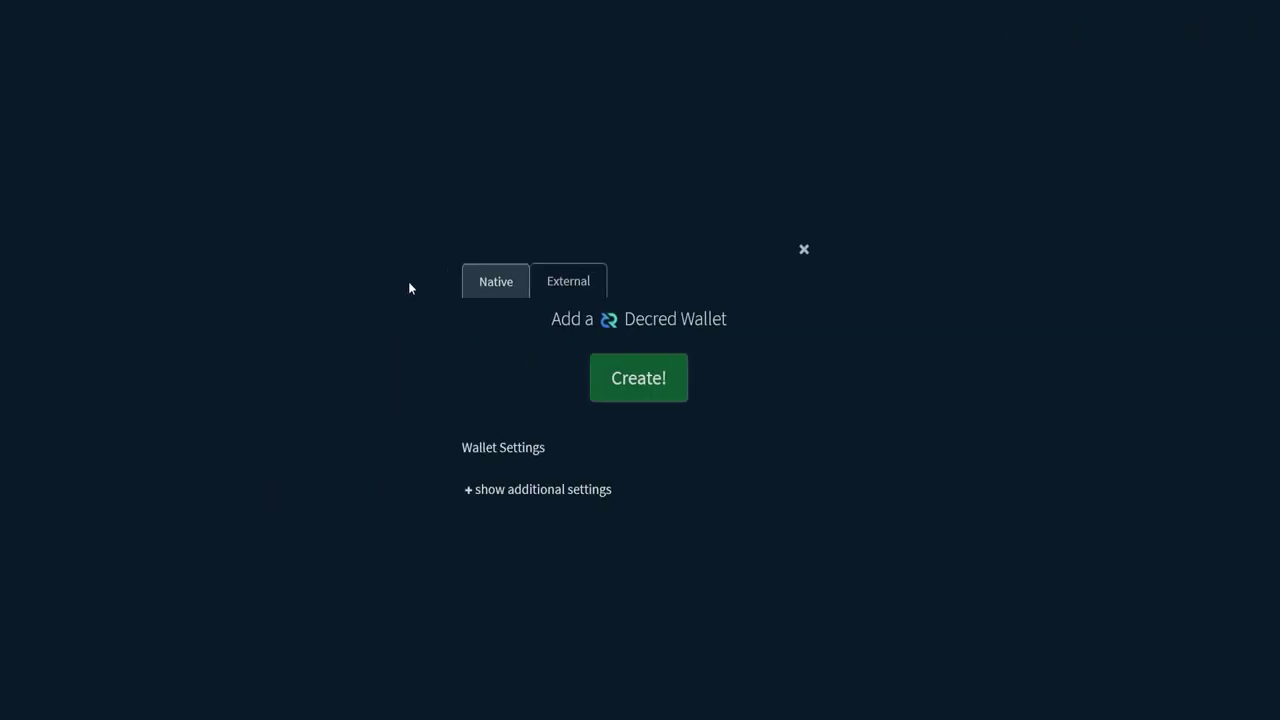
{"action": "left_click", "coordinate": [643, 385]}
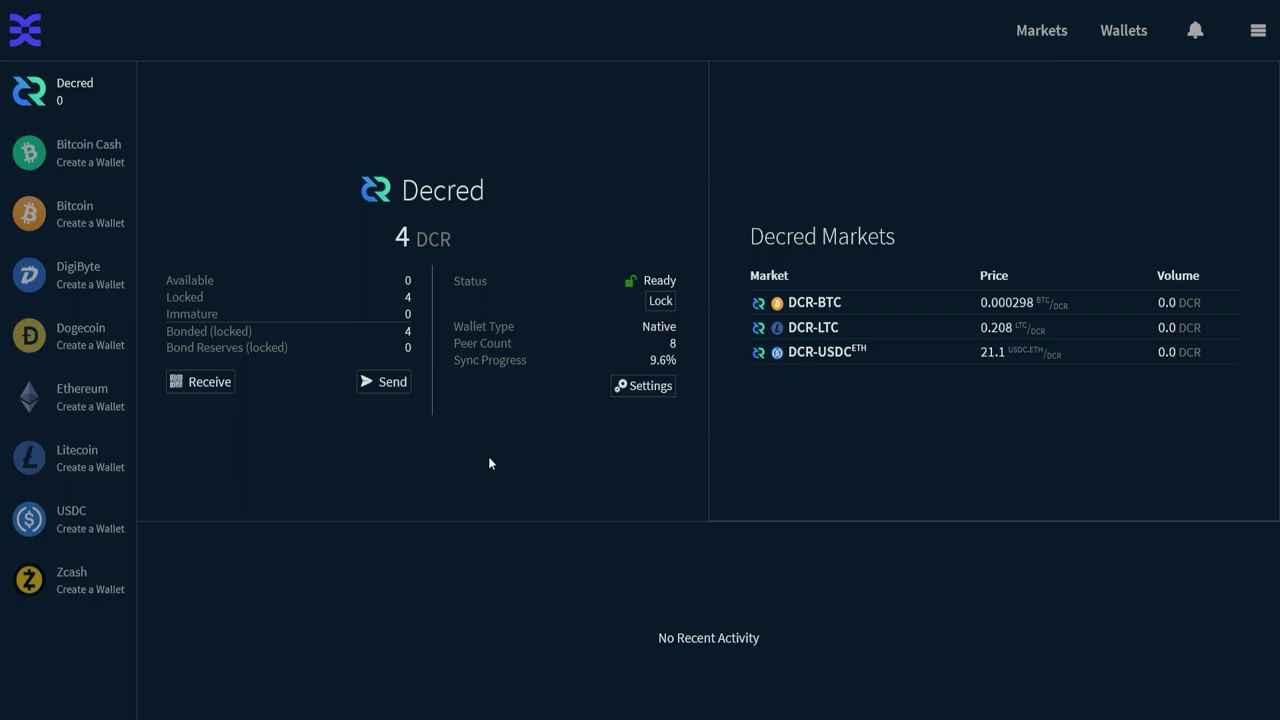
- Create a native Litecoin wallet alongside the Decred one
{"action": "left_click", "coordinate": [114, 460]}
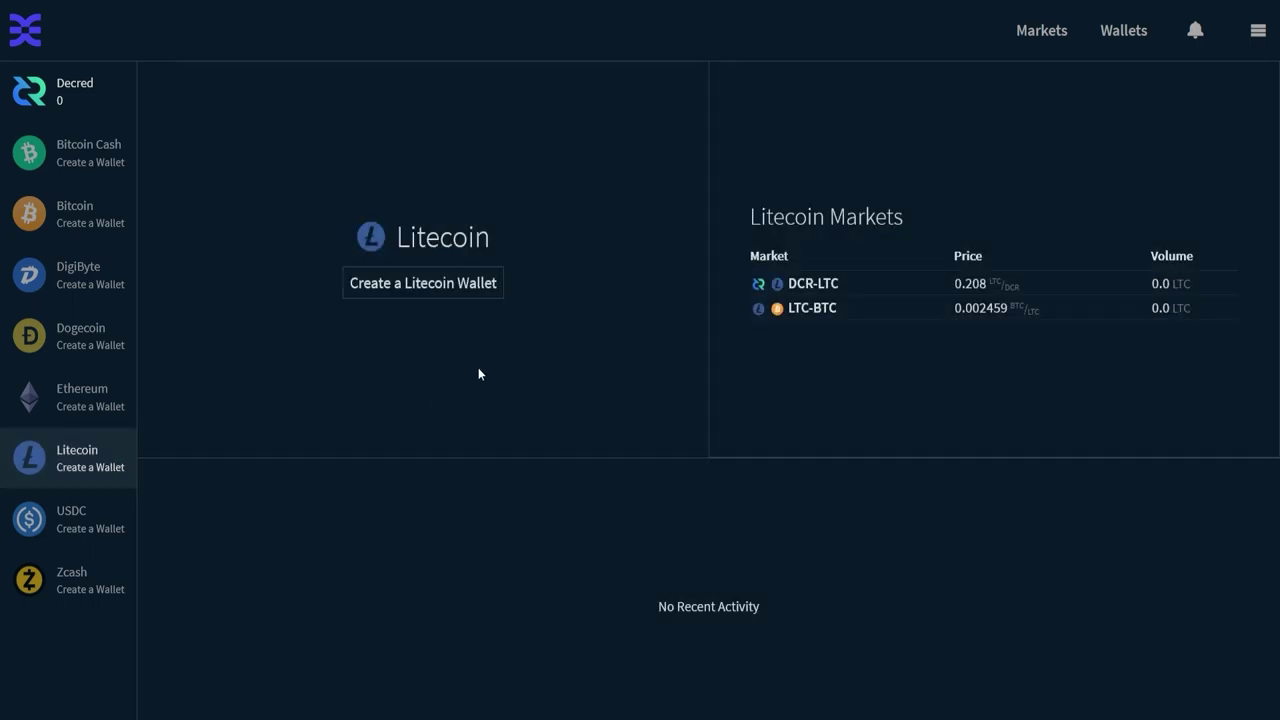
{"action": "left_click", "coordinate": [457, 290]}
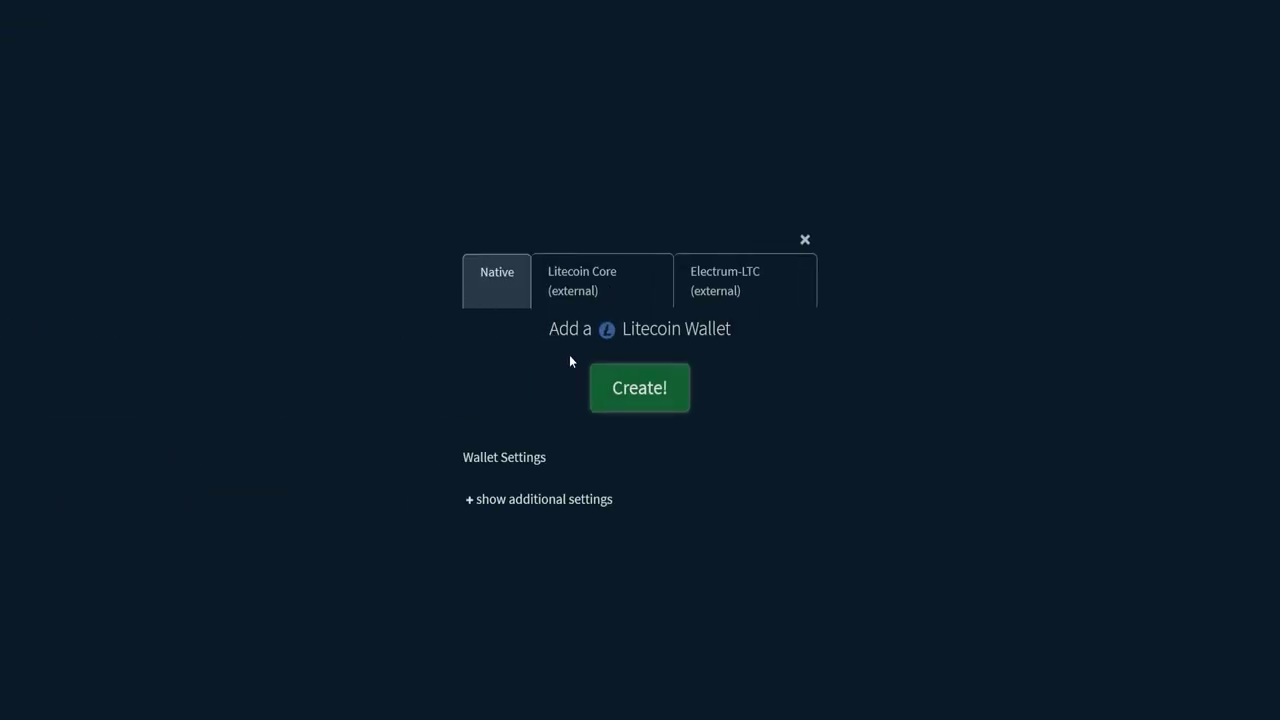
{"action": "left_click", "coordinate": [620, 393]}
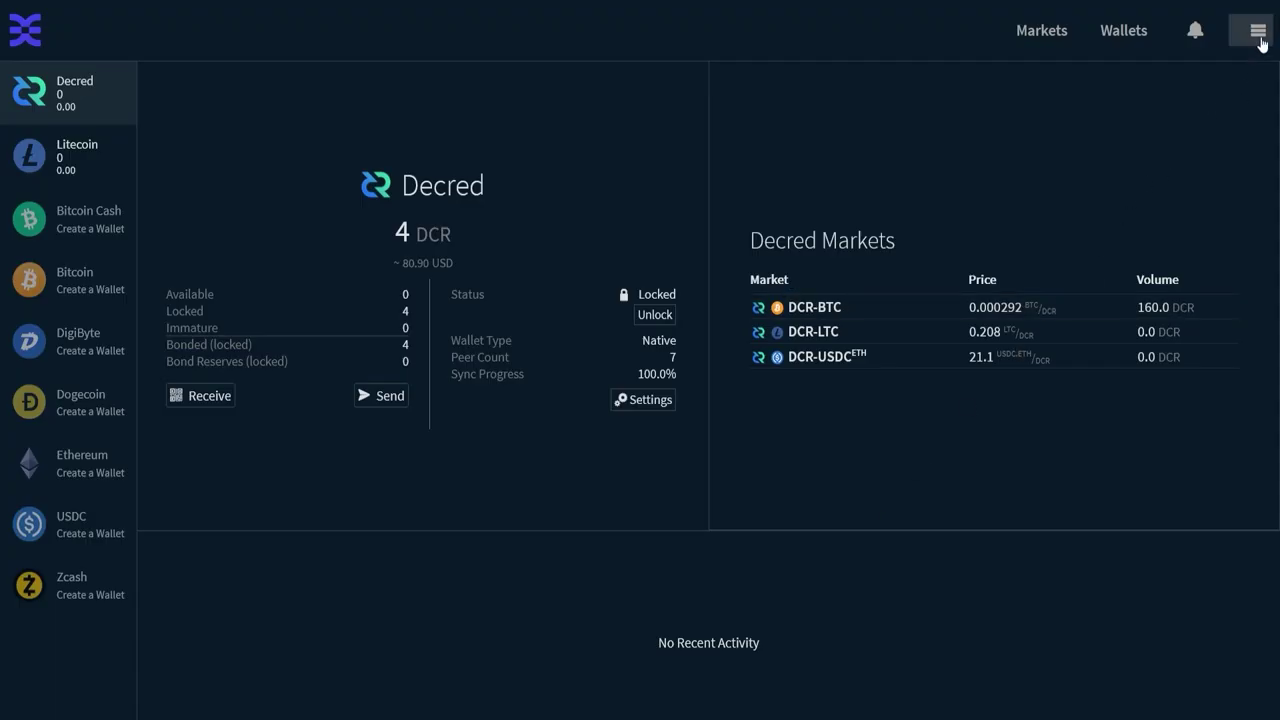
- Open DCRDEX Settings and view the dex.decred.org:7232 server details
{"action": "left_click", "coordinate": [1244, 31]}
{"action": "left_click", "coordinate": [1108, 87]}
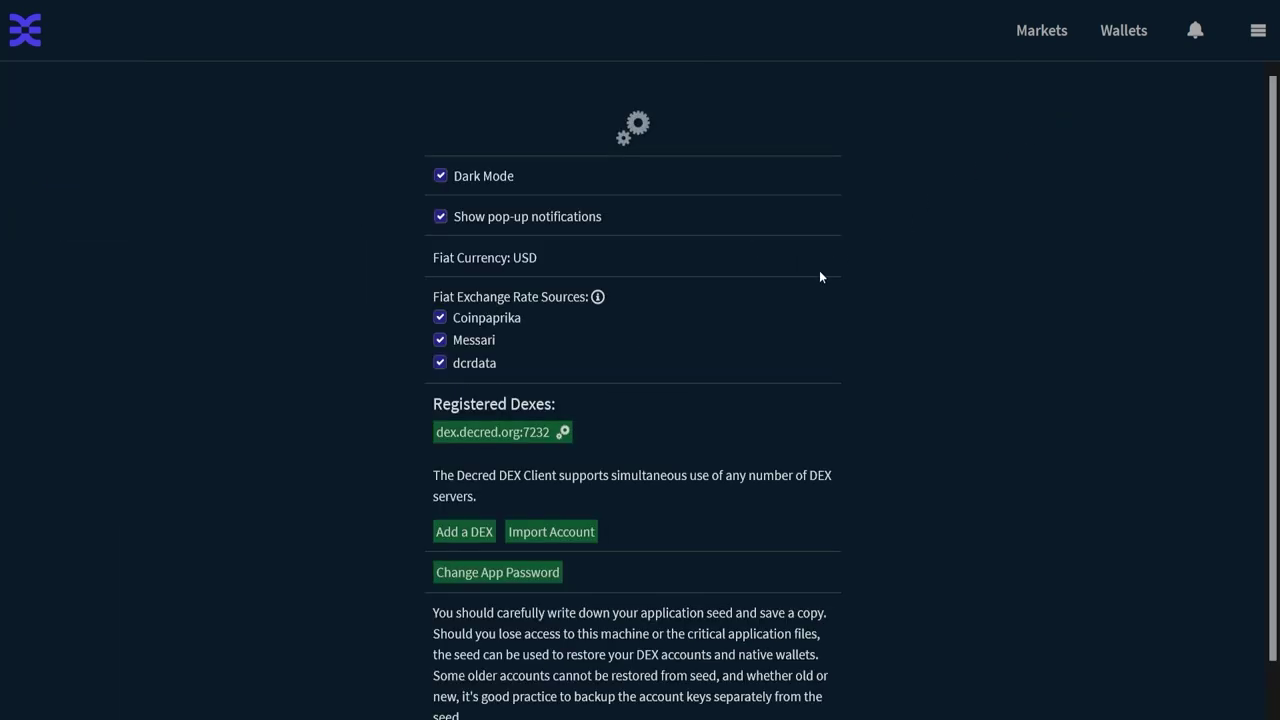
{"action": "left_click", "coordinate": [531, 436]}
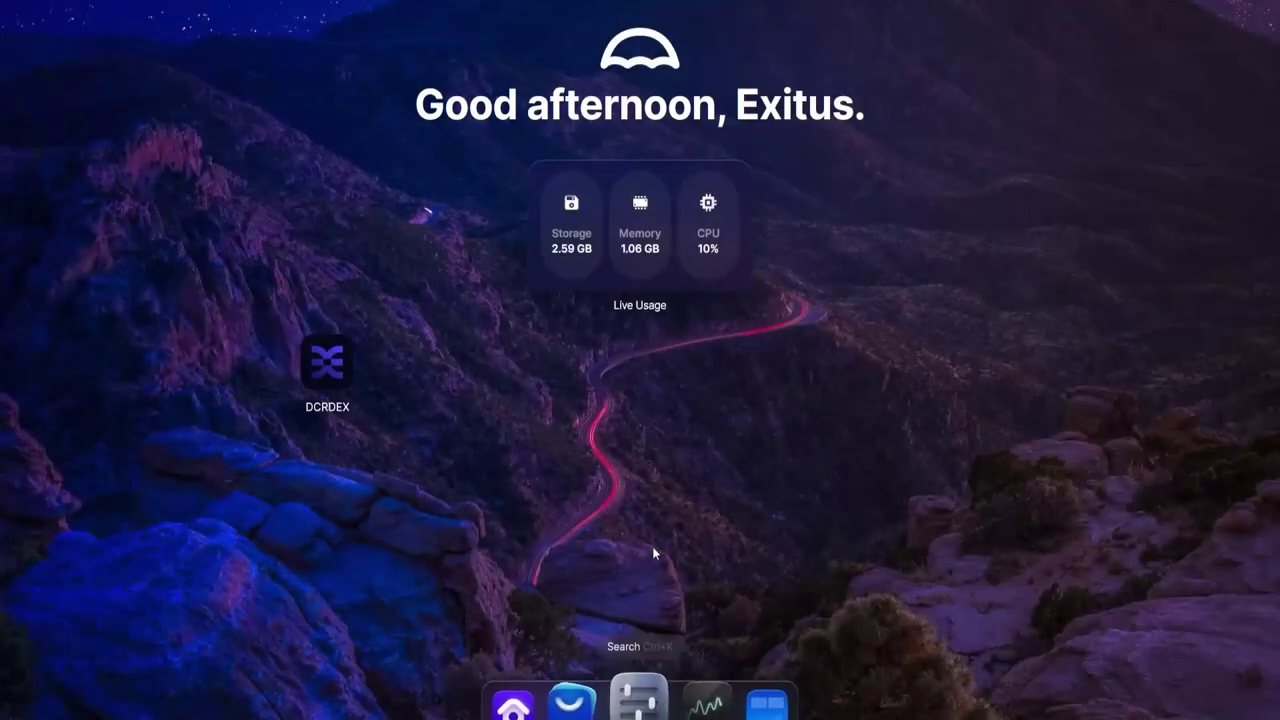
- Search the umbrelOS App Store for 'tailscale', install Tailscale, and open it
{"action": "left_click", "coordinate": [585, 704]}
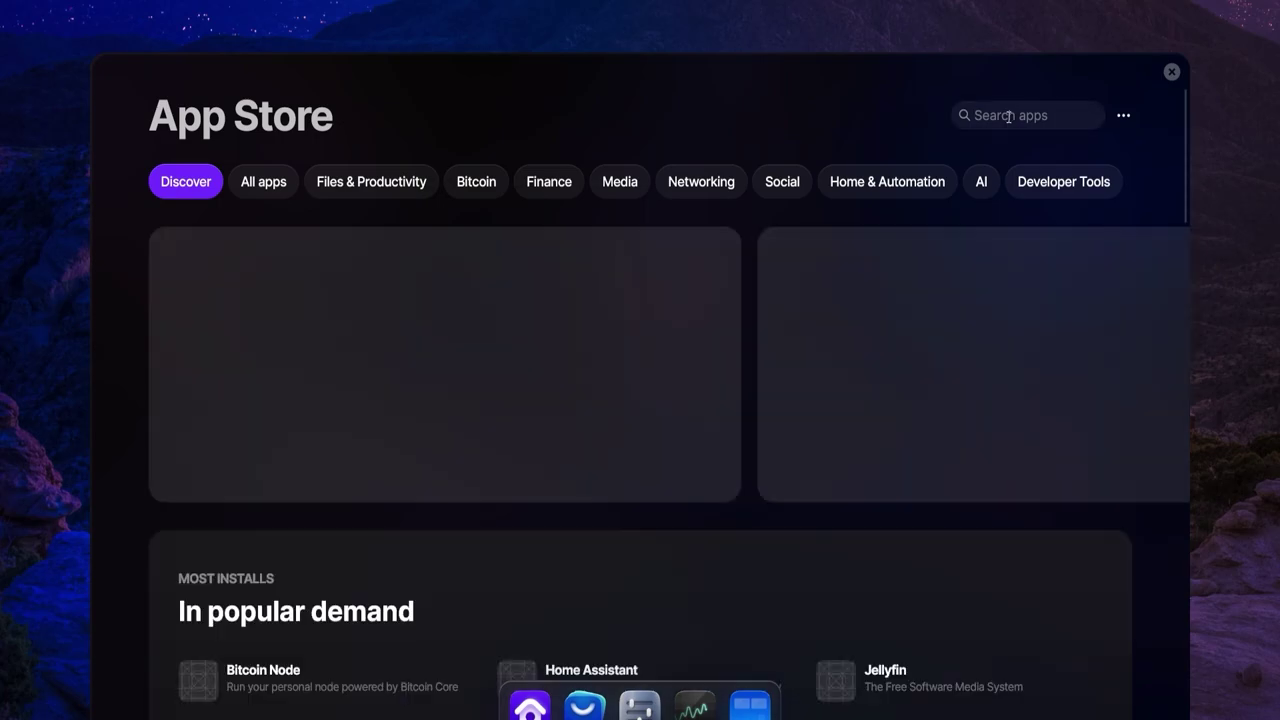
{"action": "left_click", "coordinate": [1008, 116]}
{"action": "type", "text": "tailscale"}
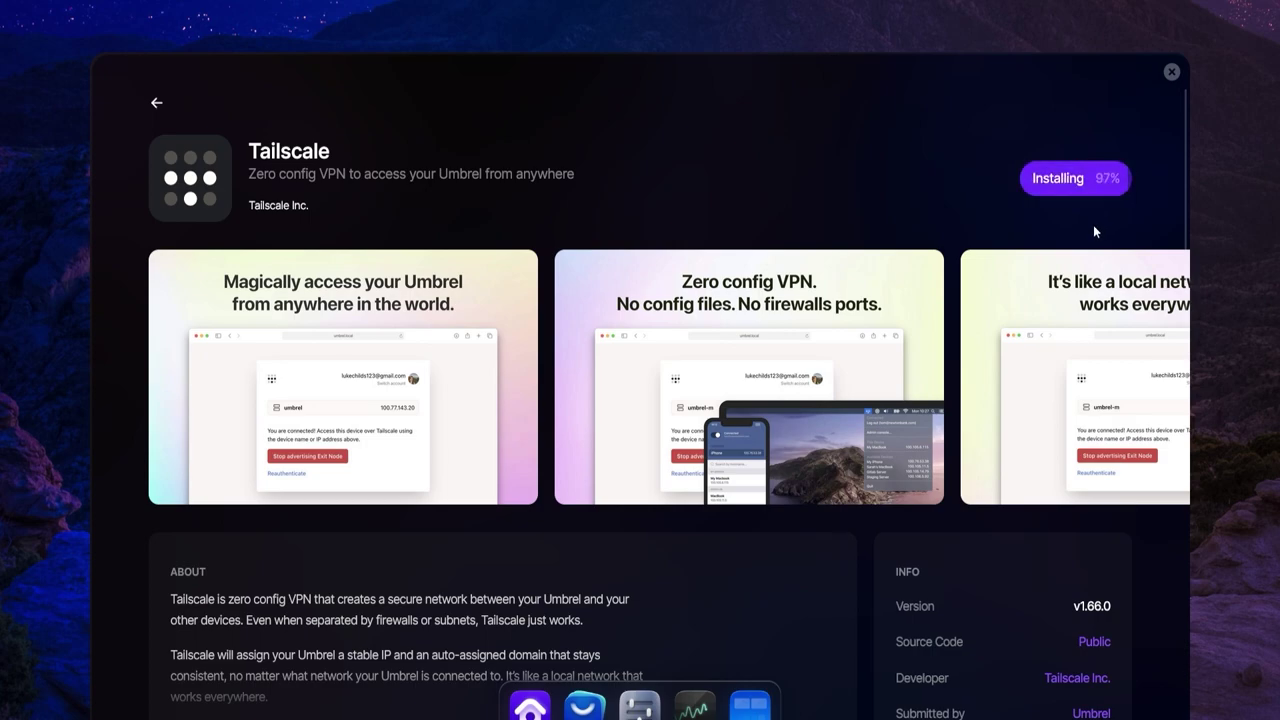
{"action": "left_click", "coordinate": [1103, 178]}
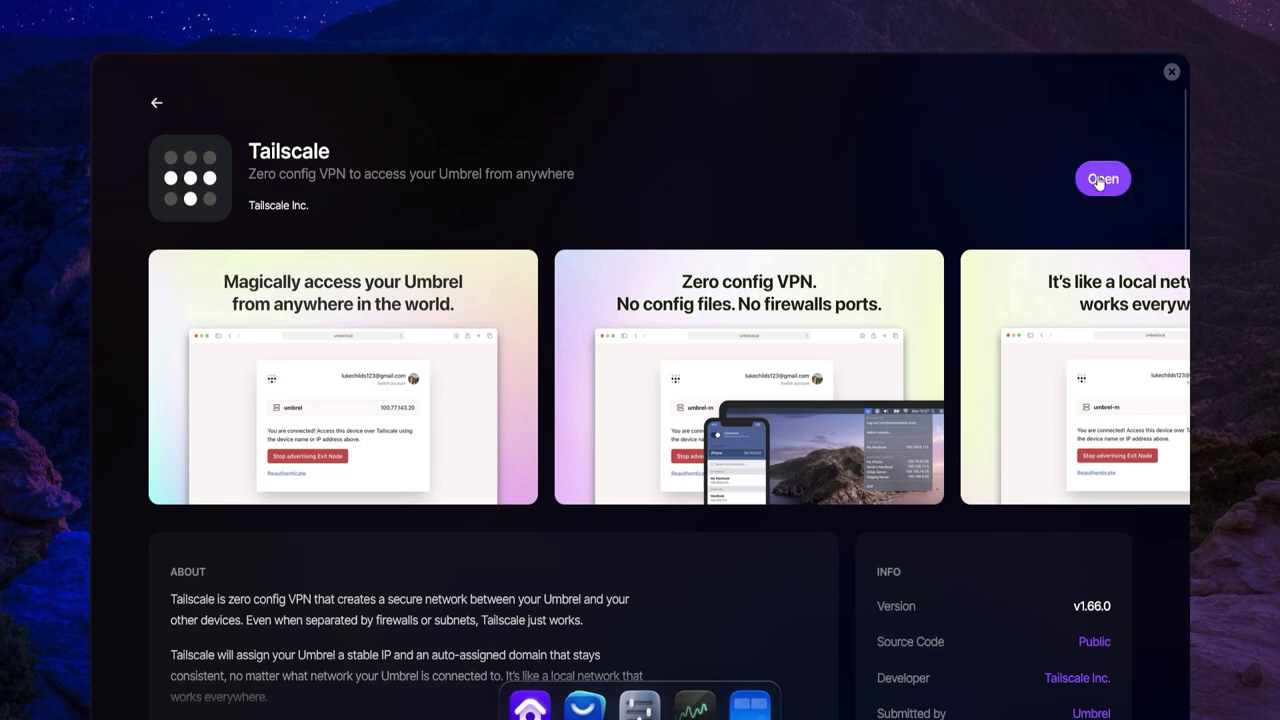
- Sign in to Tailscale with GitHub and connect the umbrel device to the tailnet
{"action": "left_click", "coordinate": [680, 403]}
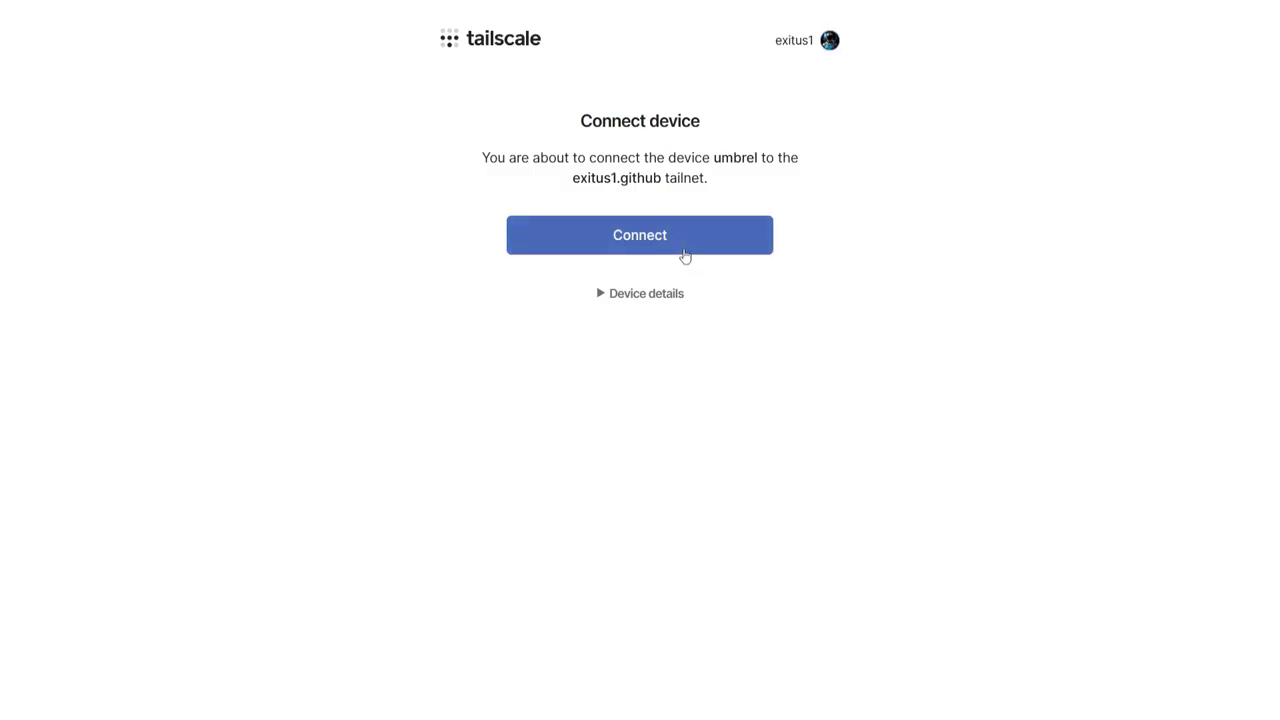
{"action": "left_click", "coordinate": [684, 256]}
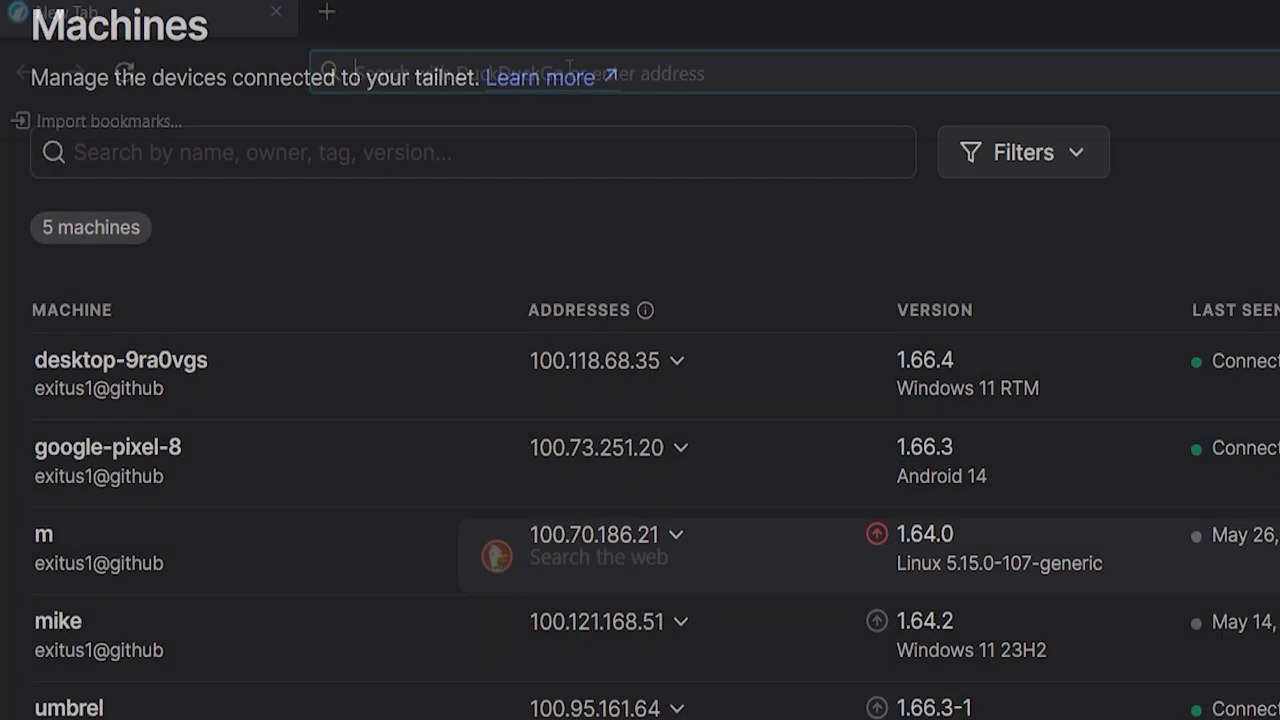
- Paste the umbrel's Tailscale address 100.95.161.64 into the browser address bar and load it
{"action": "right_click", "coordinate": [560, 78]}
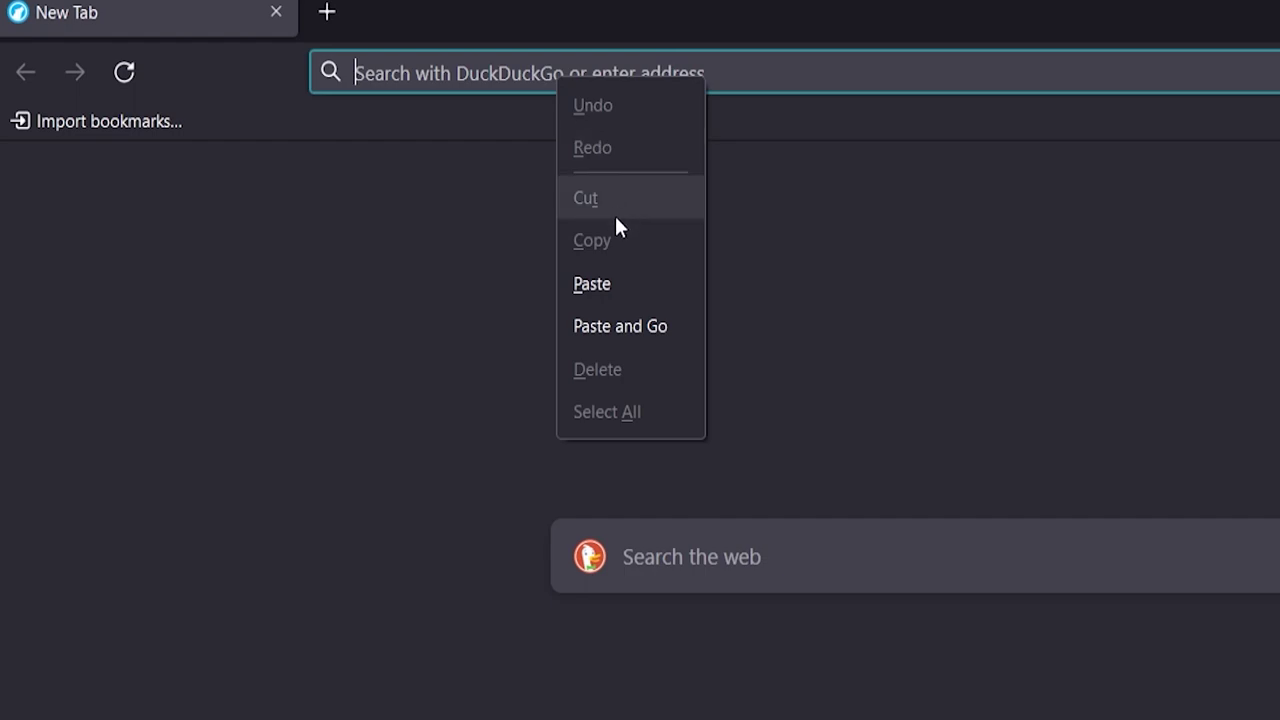
{"action": "left_click", "coordinate": [591, 284]}
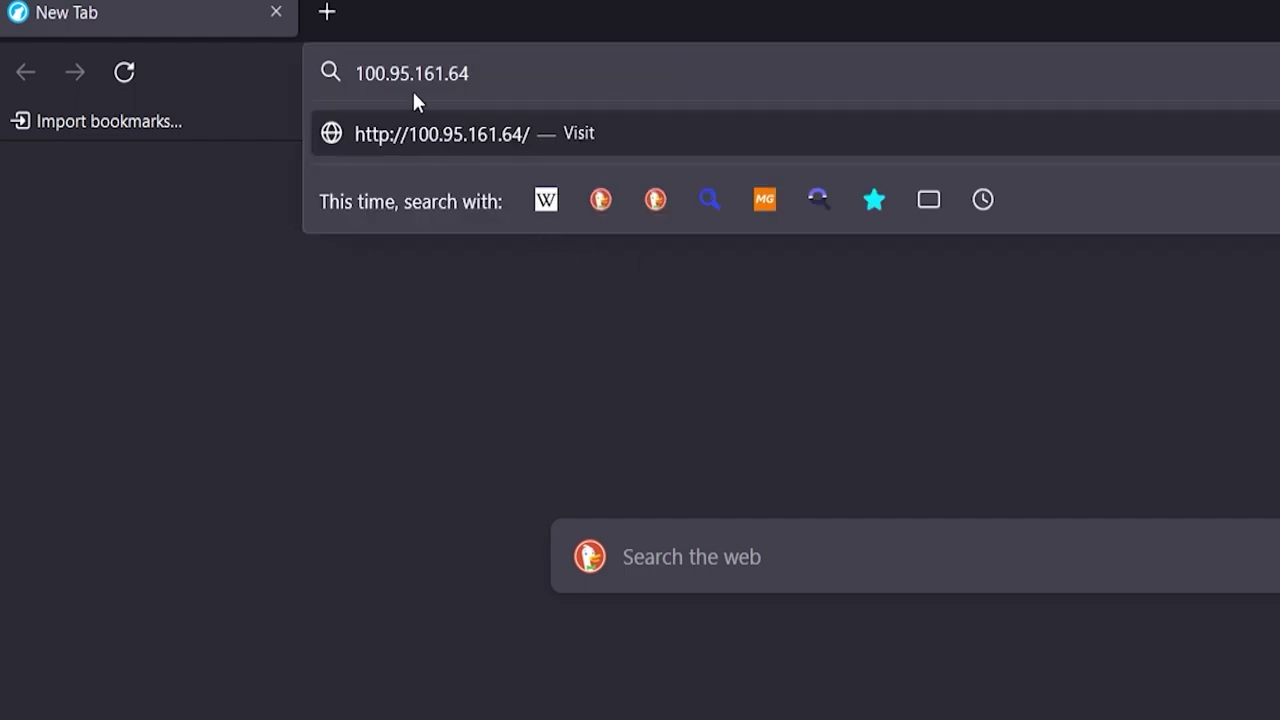
{"action": "key", "text": "Return"}
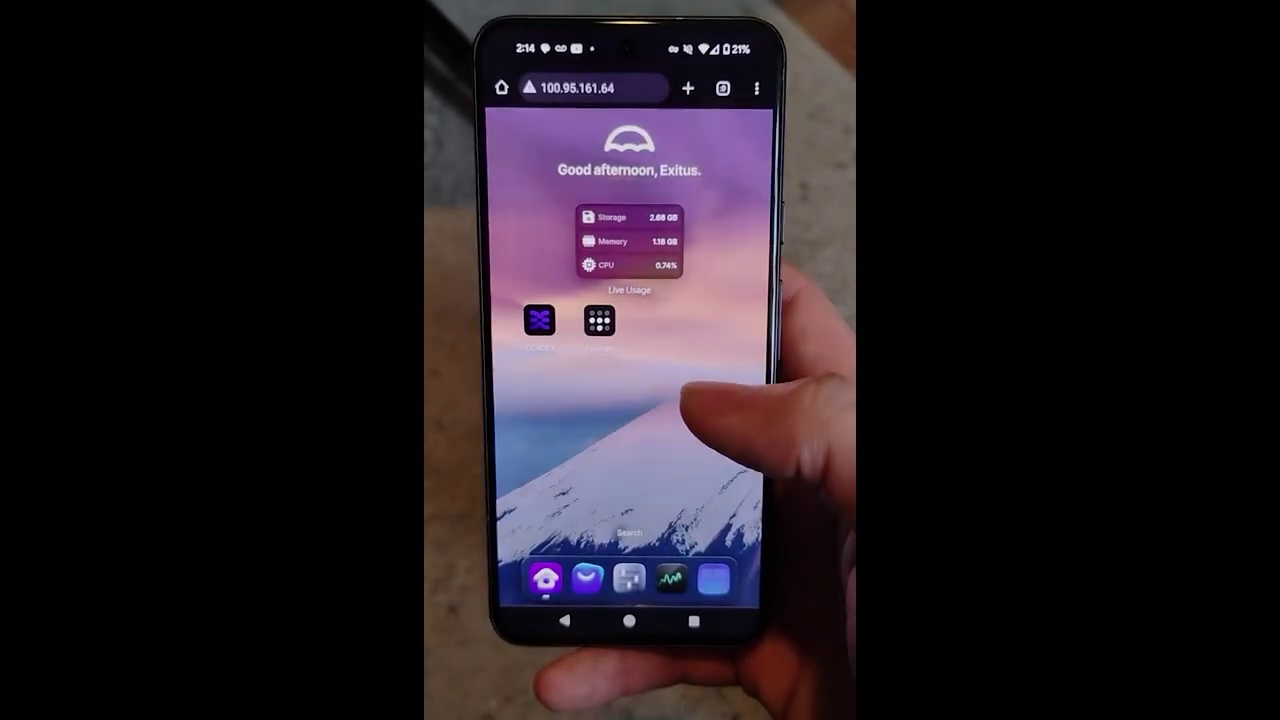
- Launch DCRDEX from the phone's Umbrel home screen and view its wallets showing 4 DCR
{"action": "left_click", "coordinate": [539, 320]}
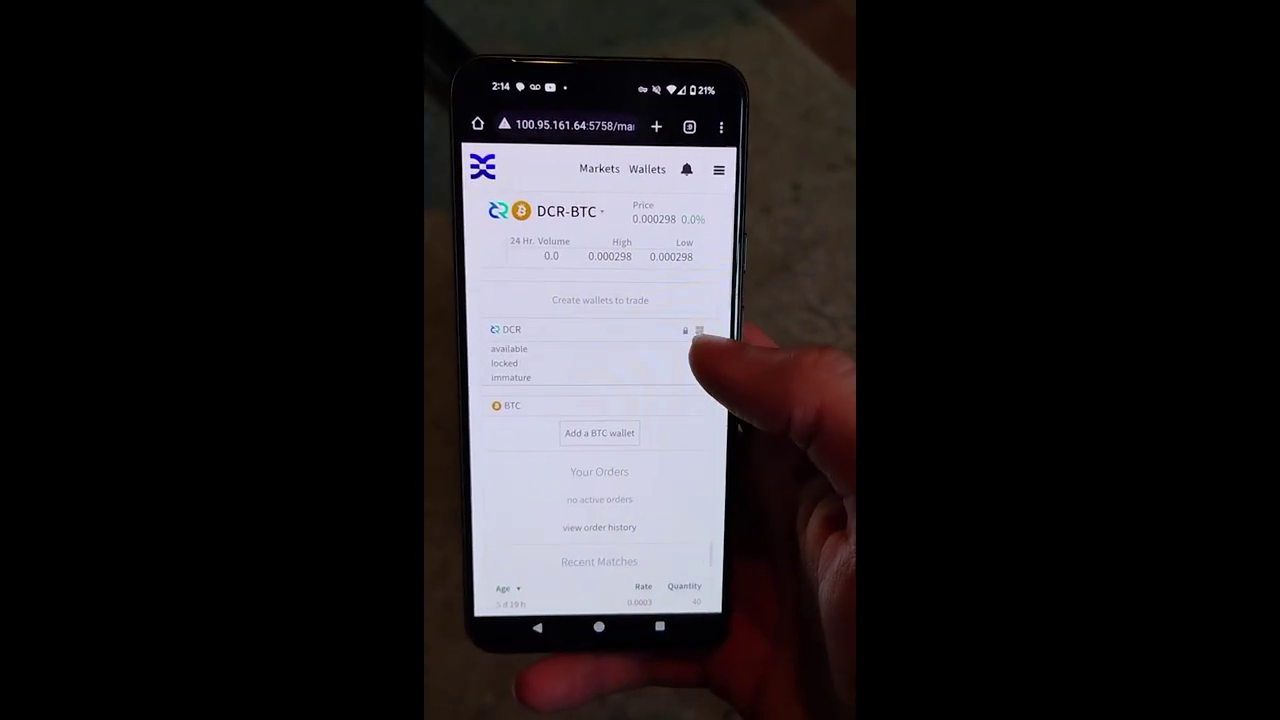
{"action": "left_click", "coordinate": [647, 169]}
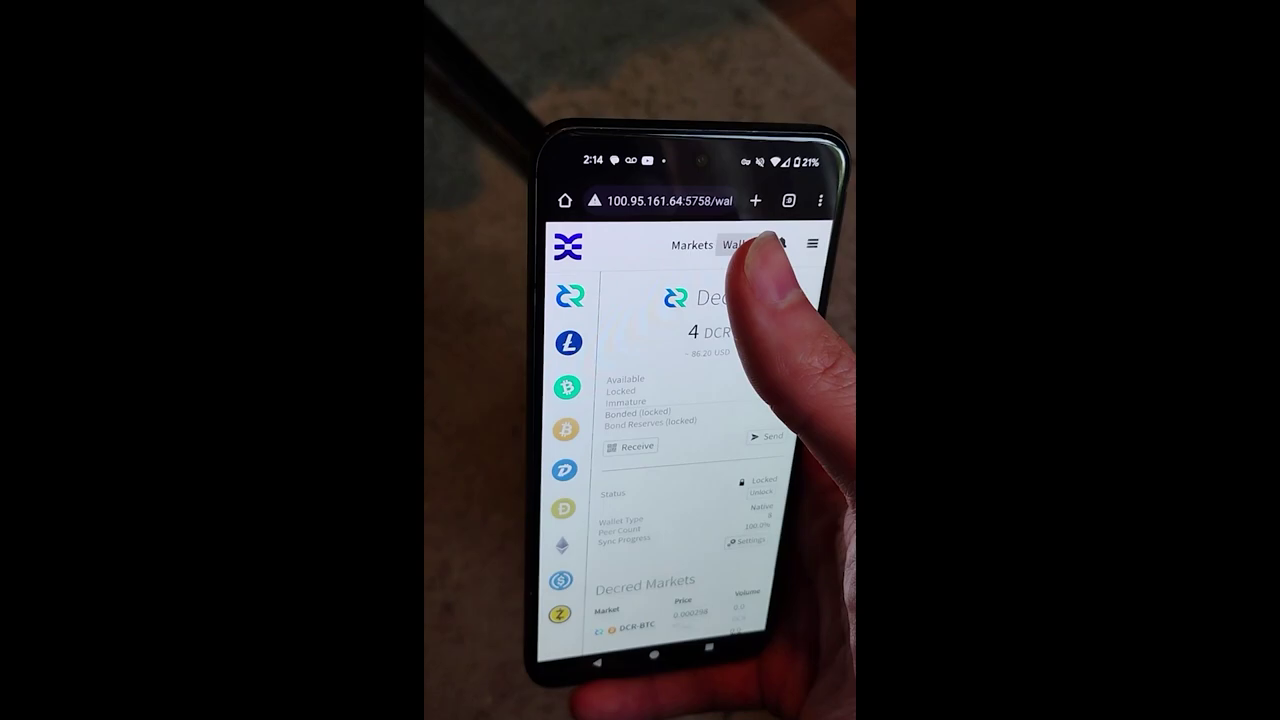